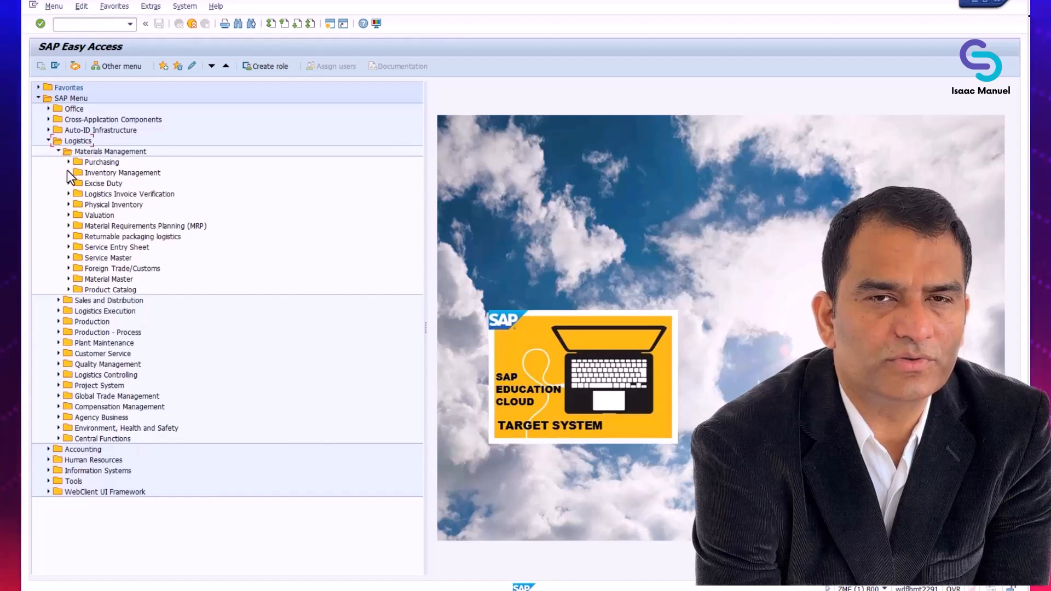
# - Launch MMBE Stock Overview from Inventory Management > Environment > Stock
pyautogui.click(67, 172)
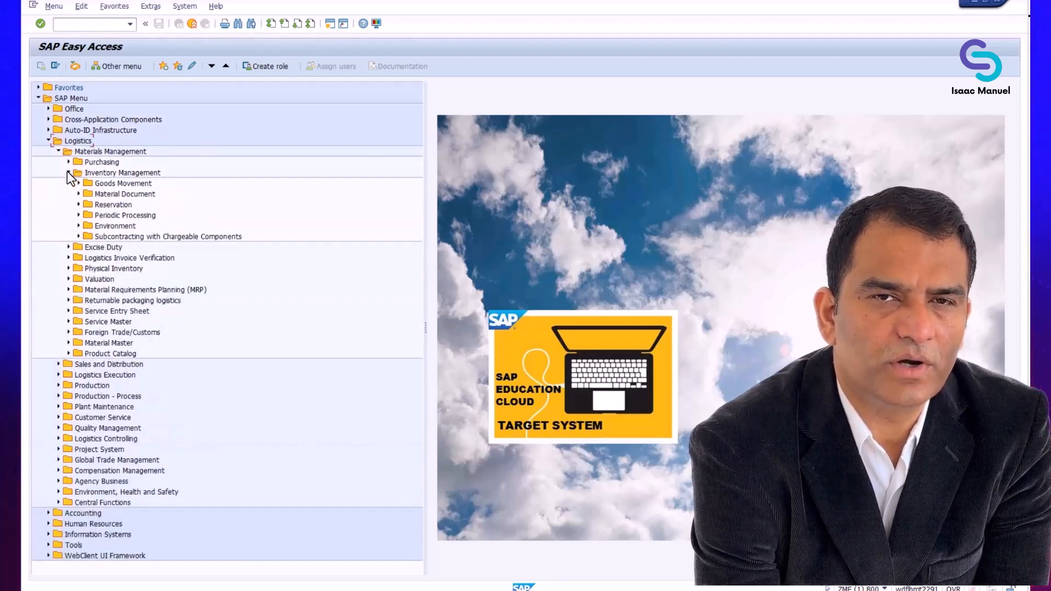
pyautogui.click(80, 228)
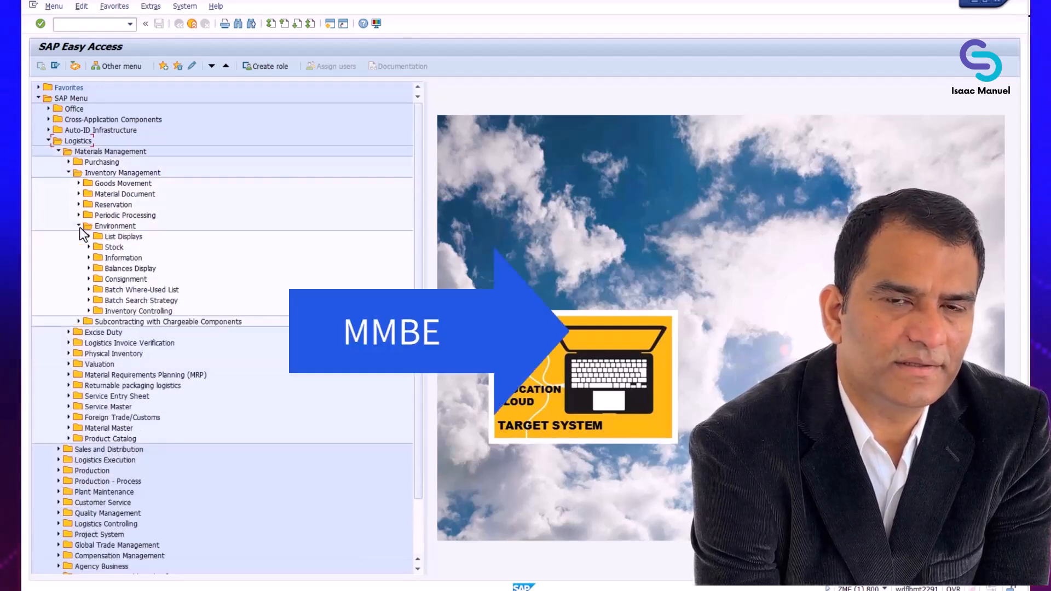
pyautogui.click(89, 247)
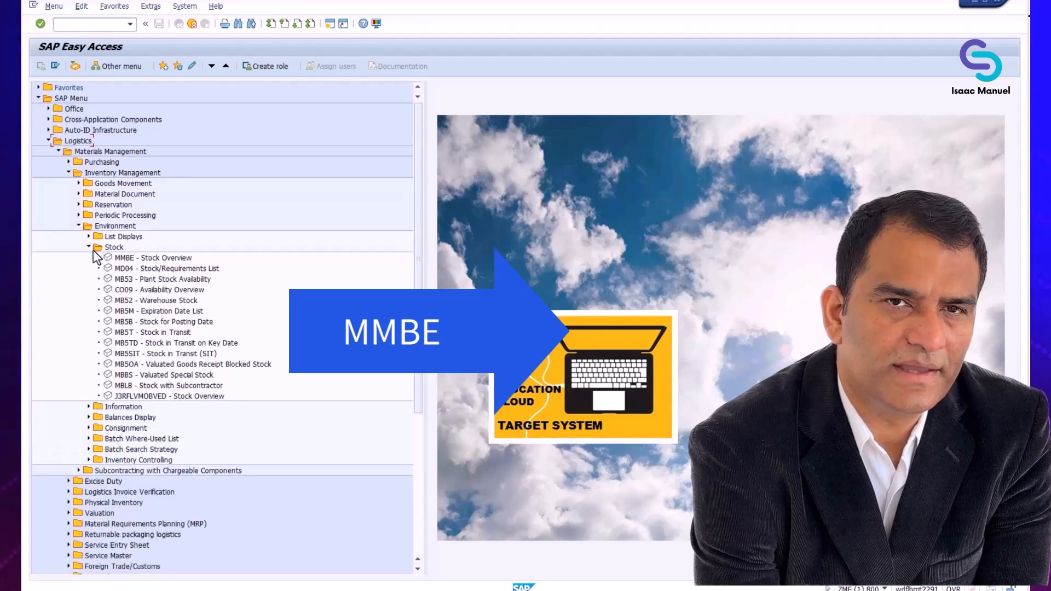
pyautogui.click(143, 260)
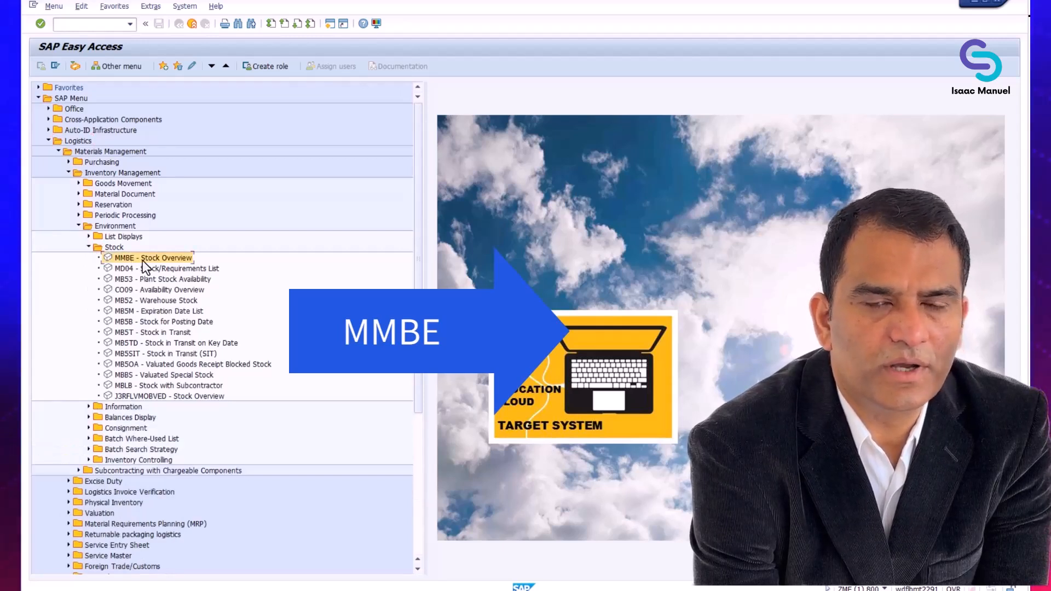
pyautogui.doubleClick(142, 259)
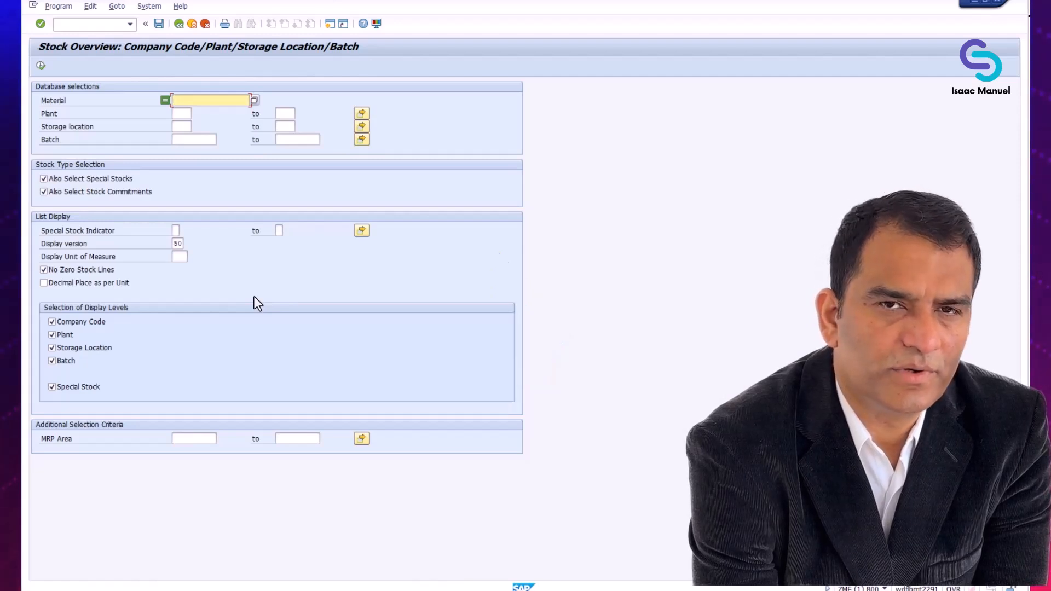
# - Run the stock overview for material R-RA100 in plant 1000
pyautogui.write('R')
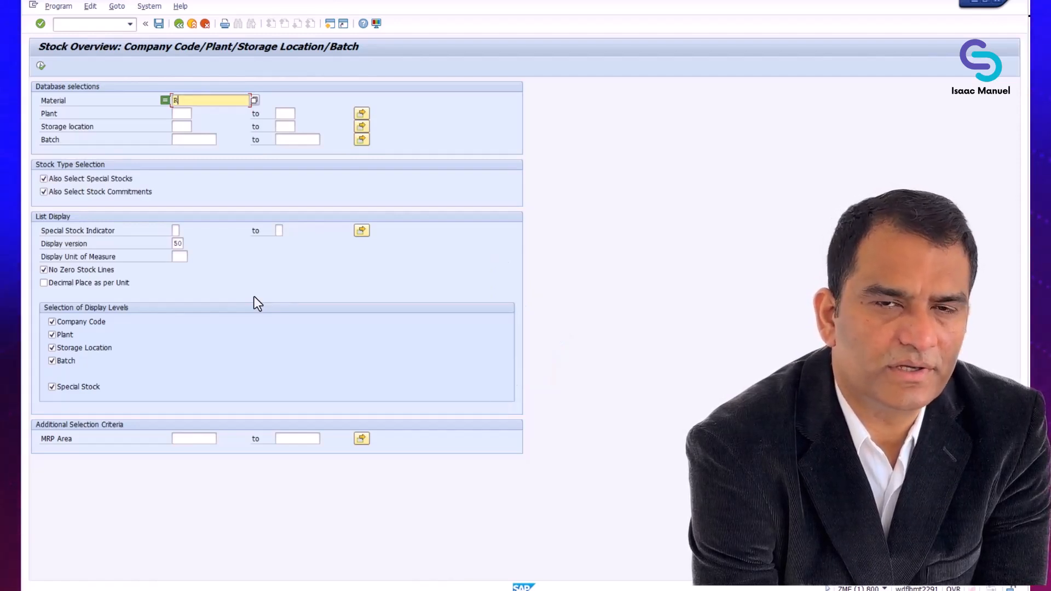
pyautogui.write('-R')
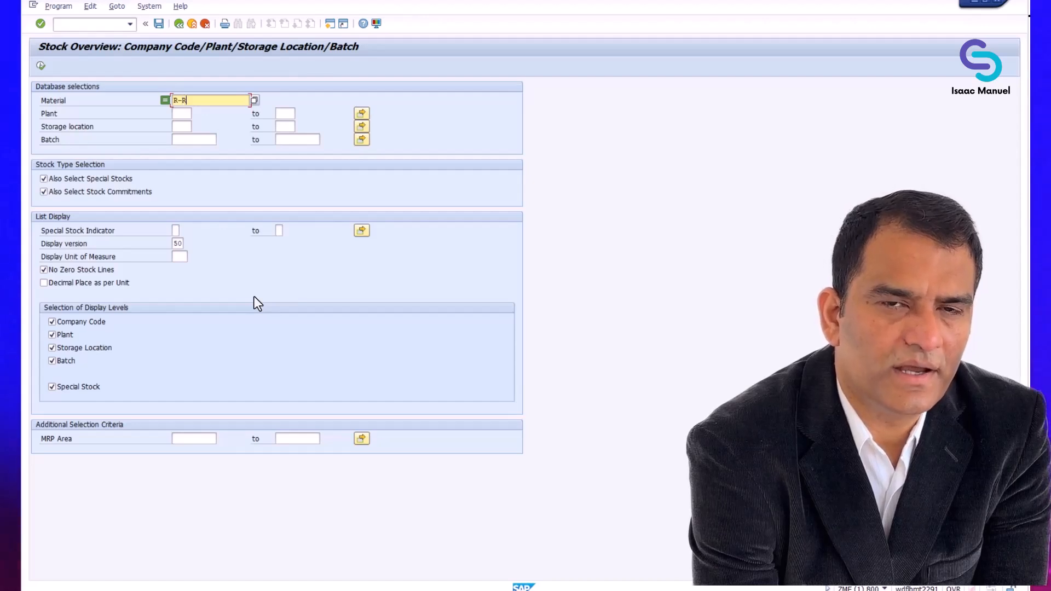
pyautogui.write('A1')
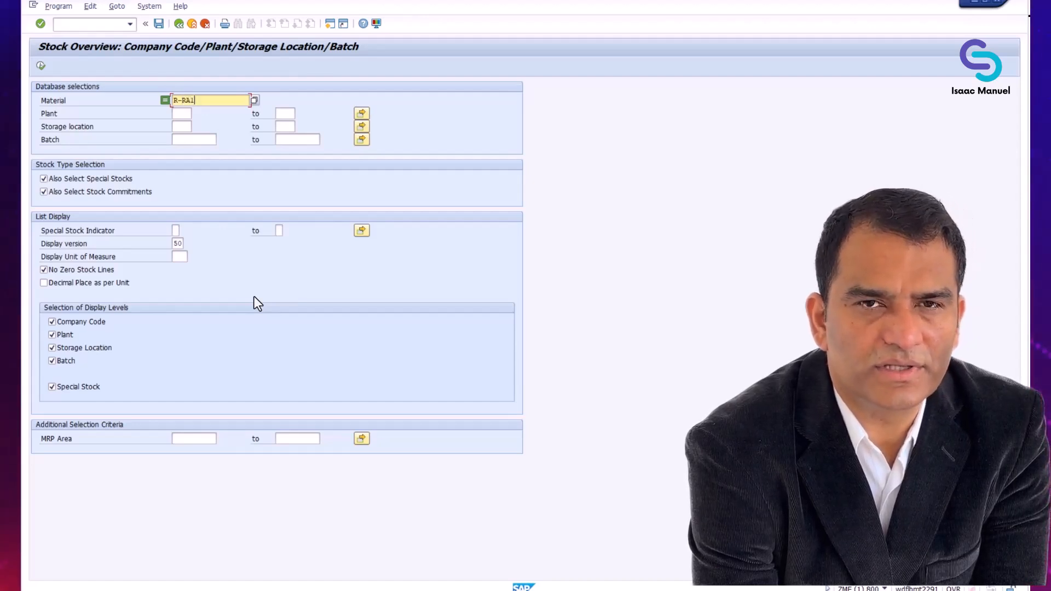
pyautogui.write('00')
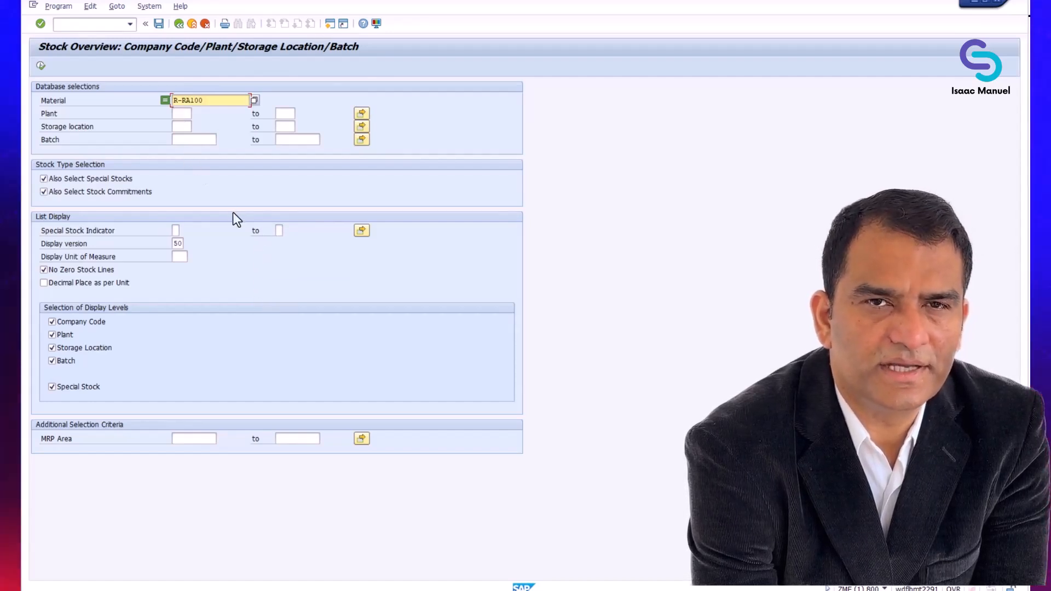
pyautogui.click(181, 114)
pyautogui.write('1')
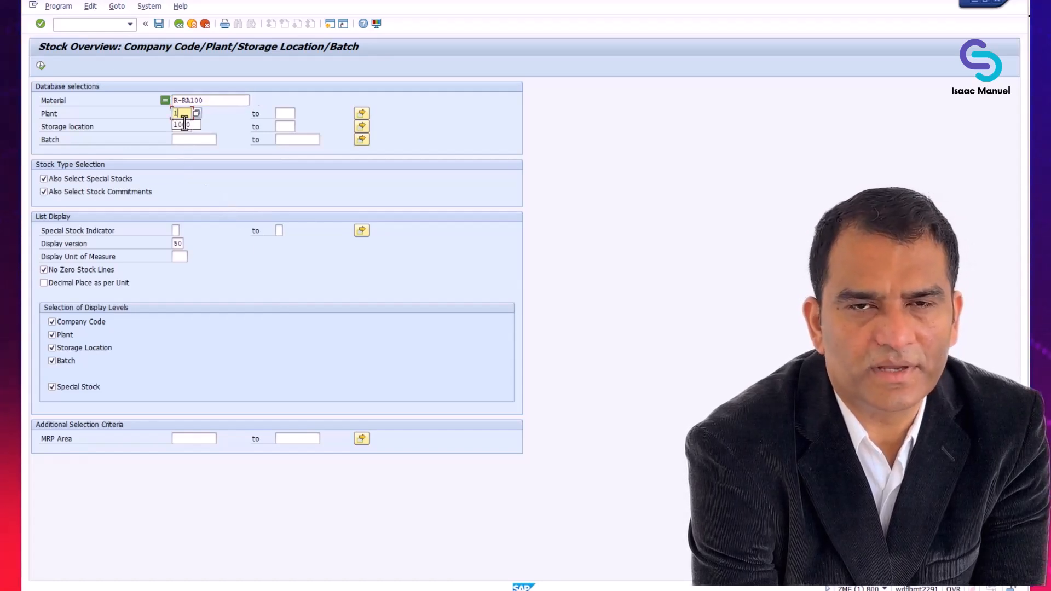
pyautogui.write('00')
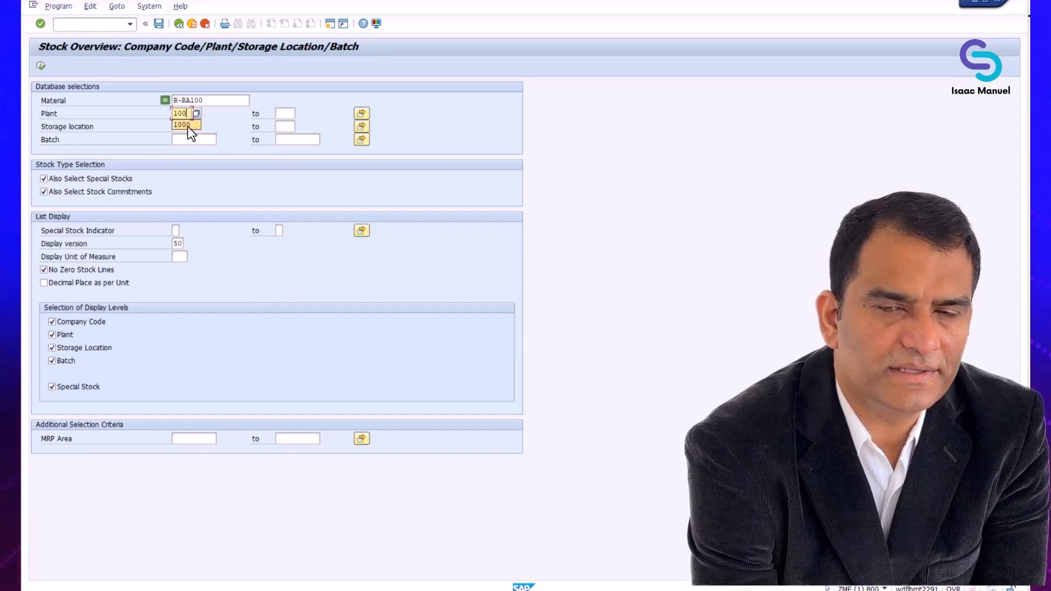
pyautogui.click(188, 124)
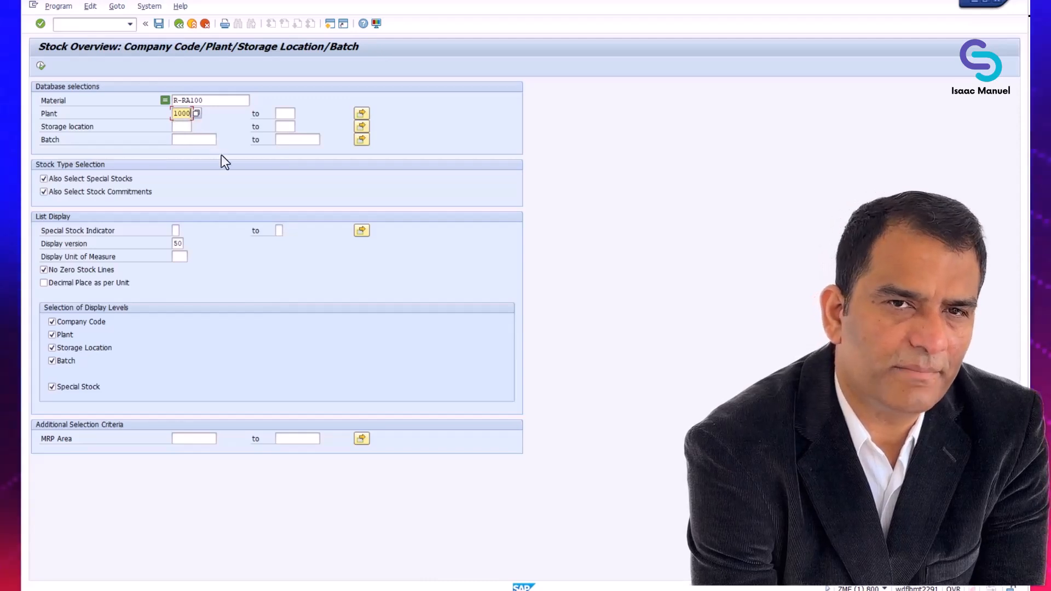
pyautogui.click(41, 66)
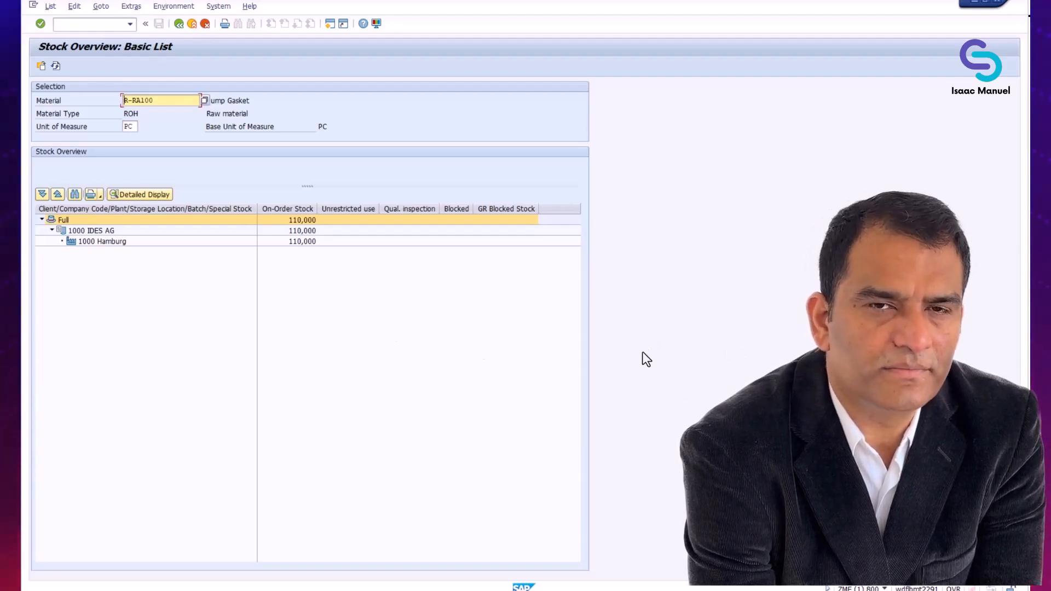
# - Open a second session window from the System menu and collapse Favorites
pyautogui.click(223, 10)
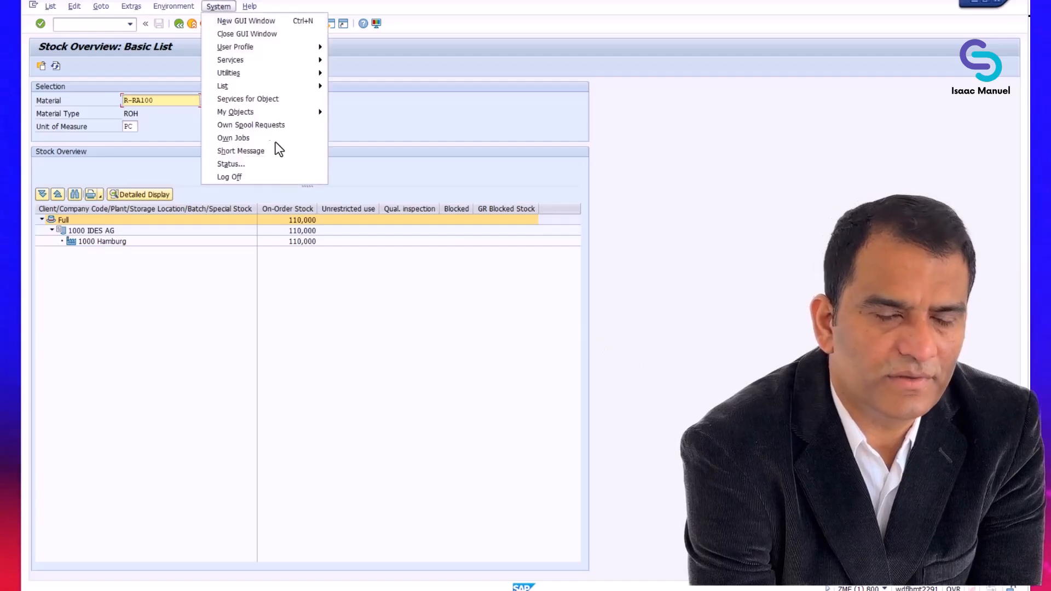
pyautogui.click(251, 21)
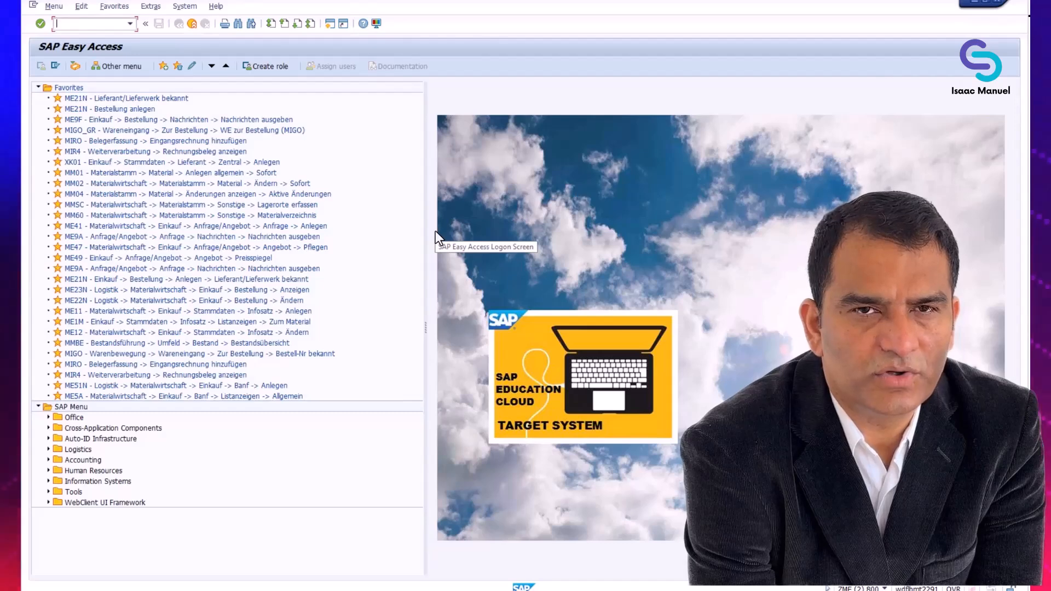
pyautogui.click(38, 87)
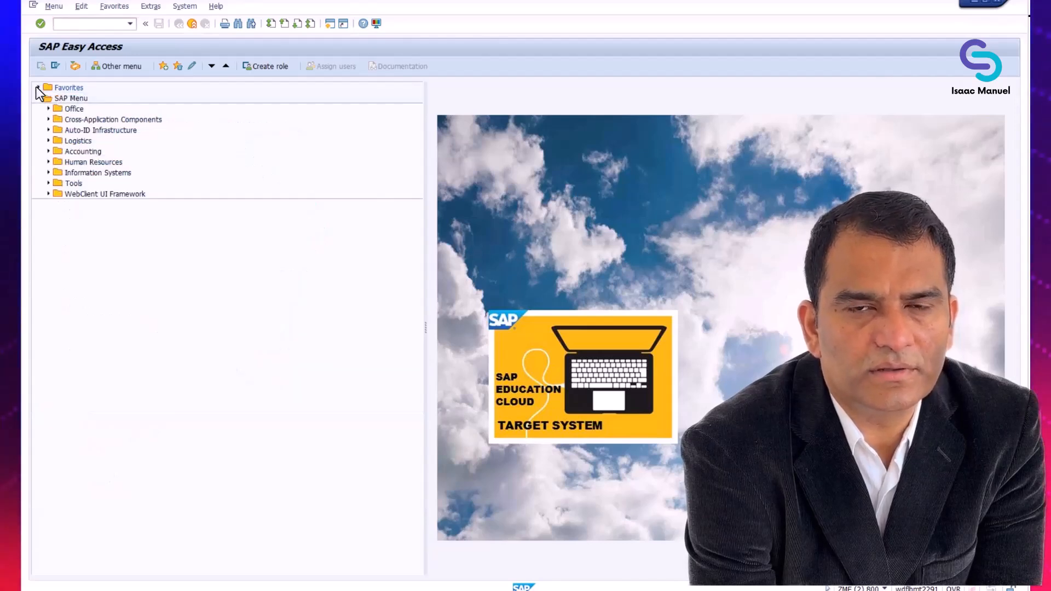
# - Expand Logistics > Materials Management > Inventory Management > Goods Movement > Goods Receipt > For Purchase Order
pyautogui.click(48, 141)
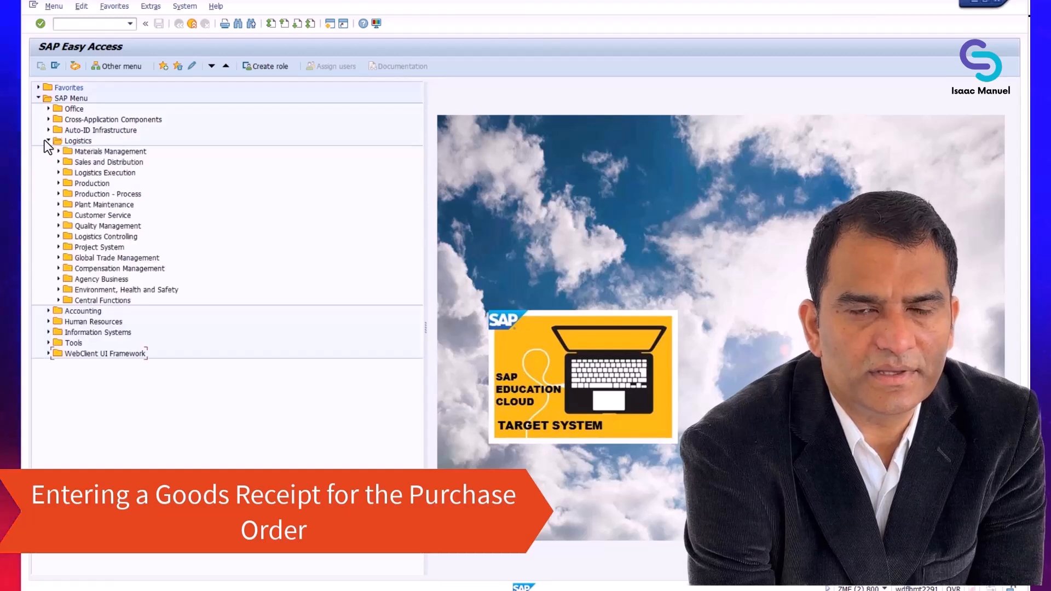
pyautogui.click(57, 152)
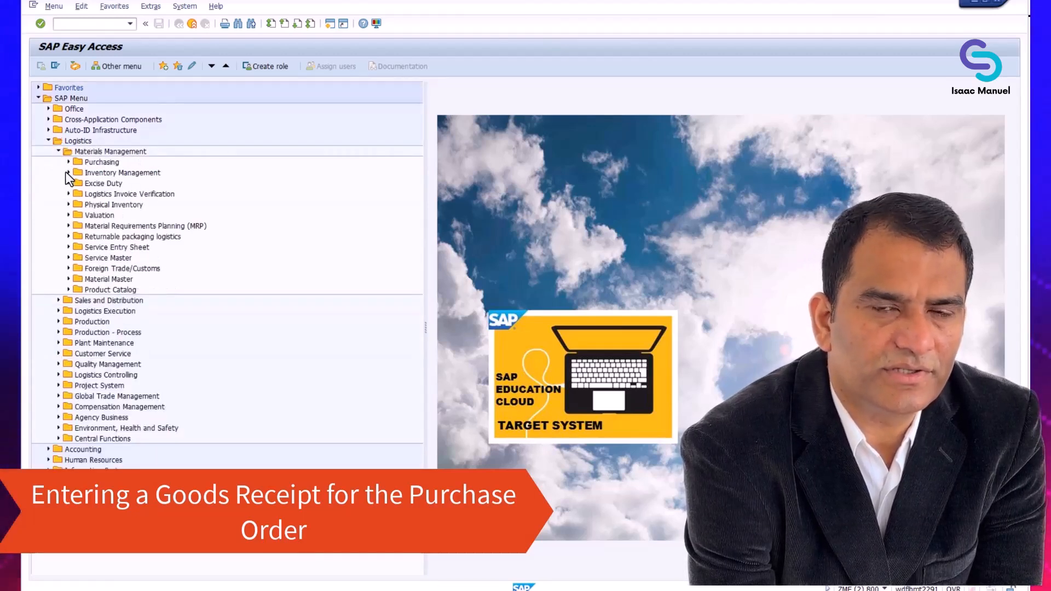
pyautogui.click(68, 172)
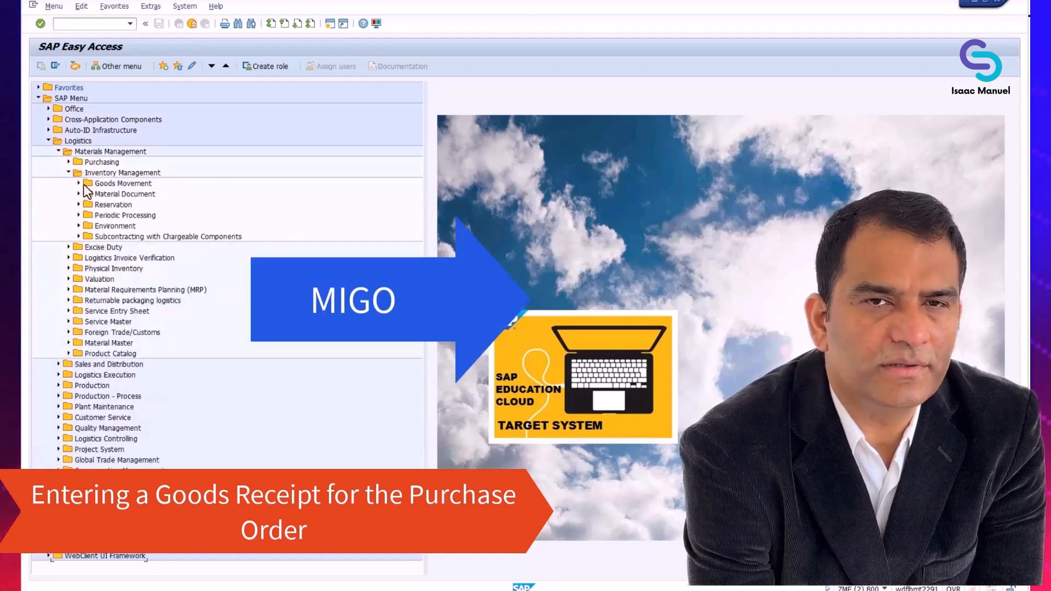
pyautogui.click(78, 183)
pyautogui.click(190, 195)
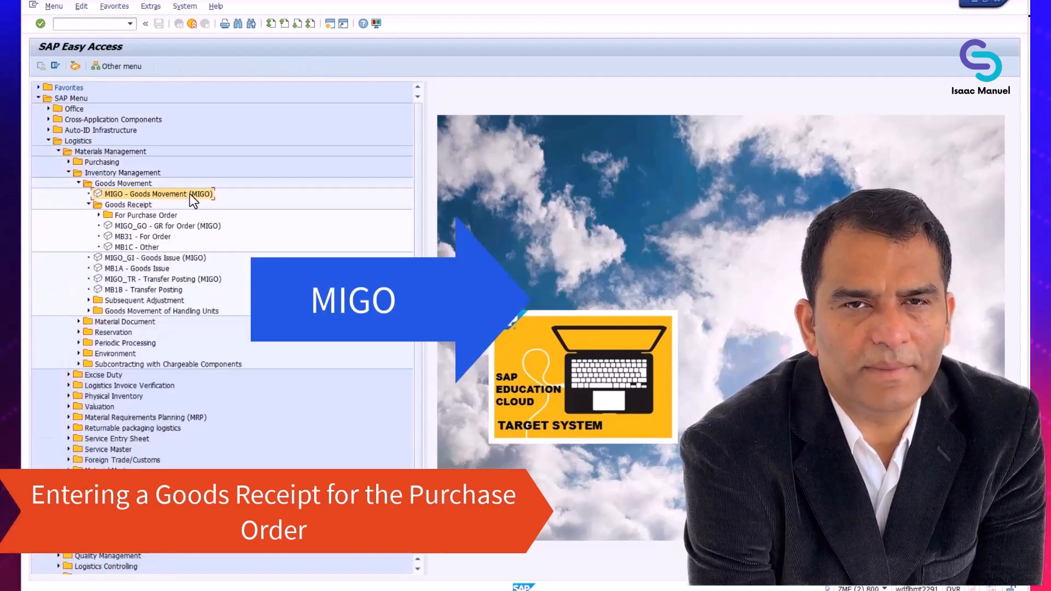
pyautogui.click(100, 215)
pyautogui.click(164, 236)
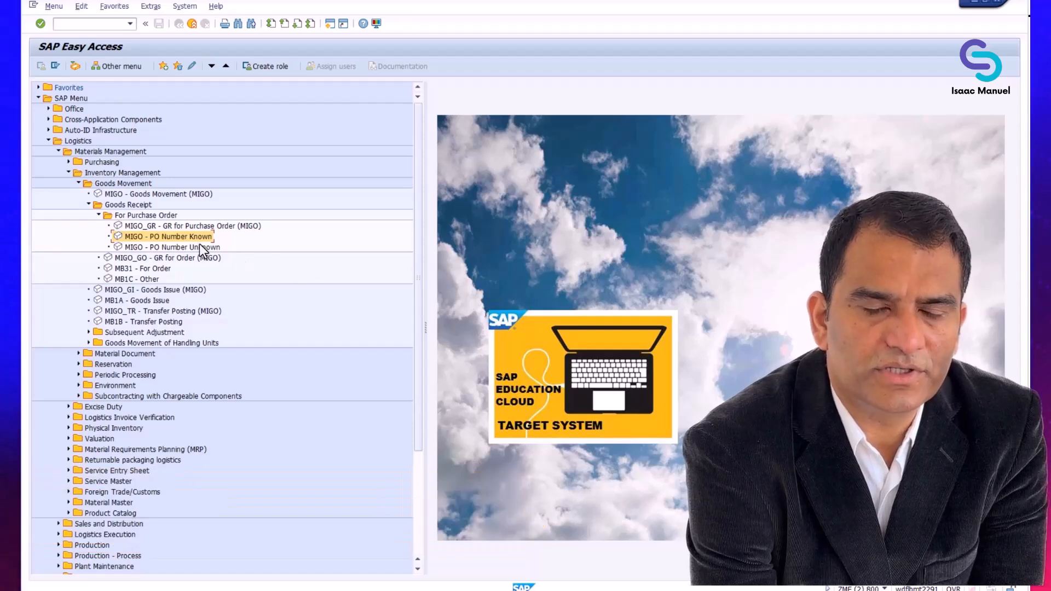
# - Launch MIGO for a known PO and switch the reference to R01 Purchase Order
pyautogui.doubleClick(199, 237)
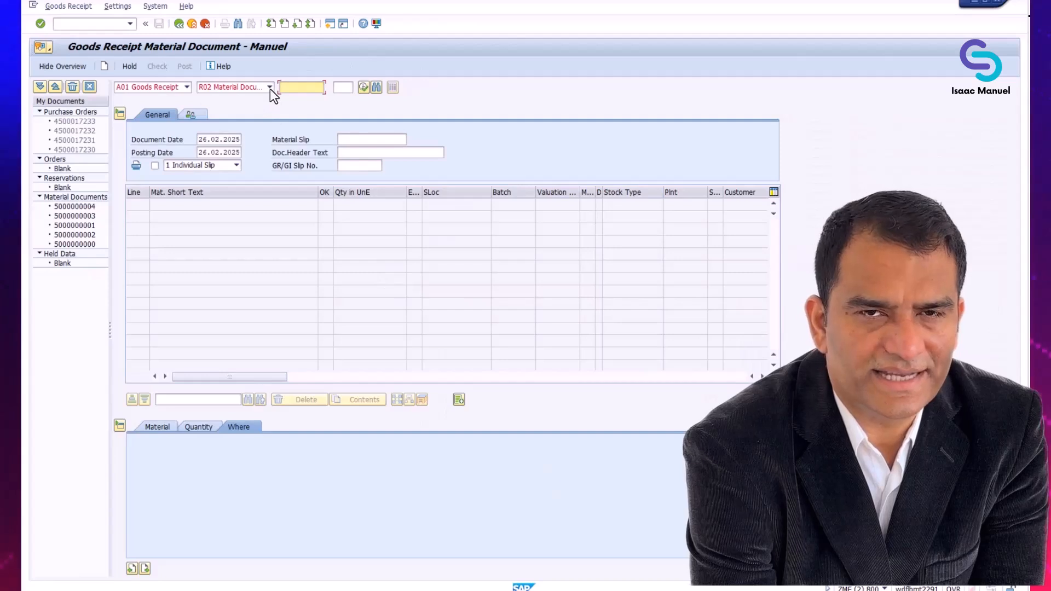
pyautogui.click(270, 88)
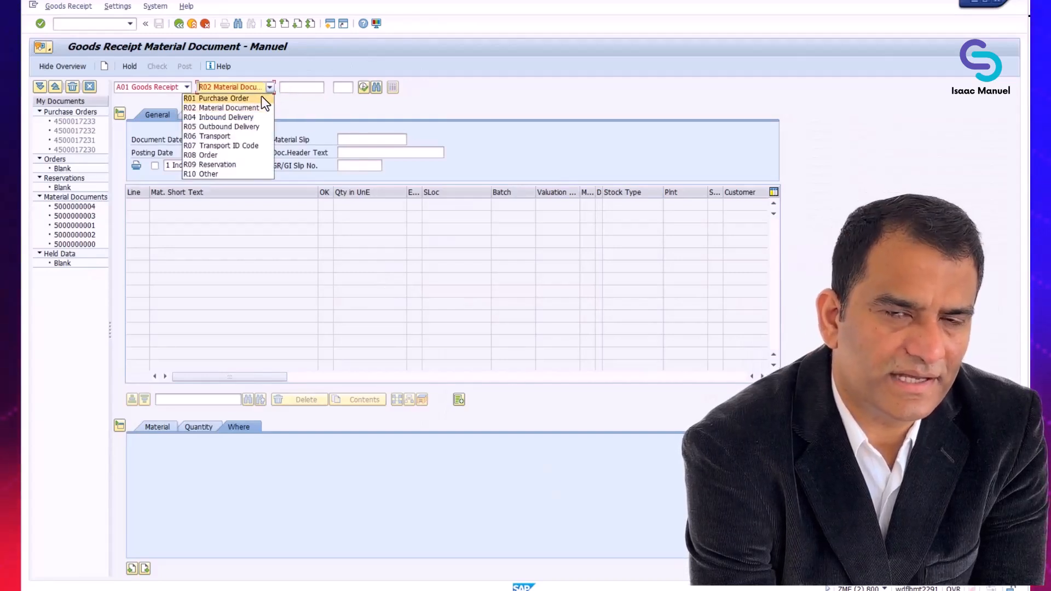
pyautogui.click(230, 98)
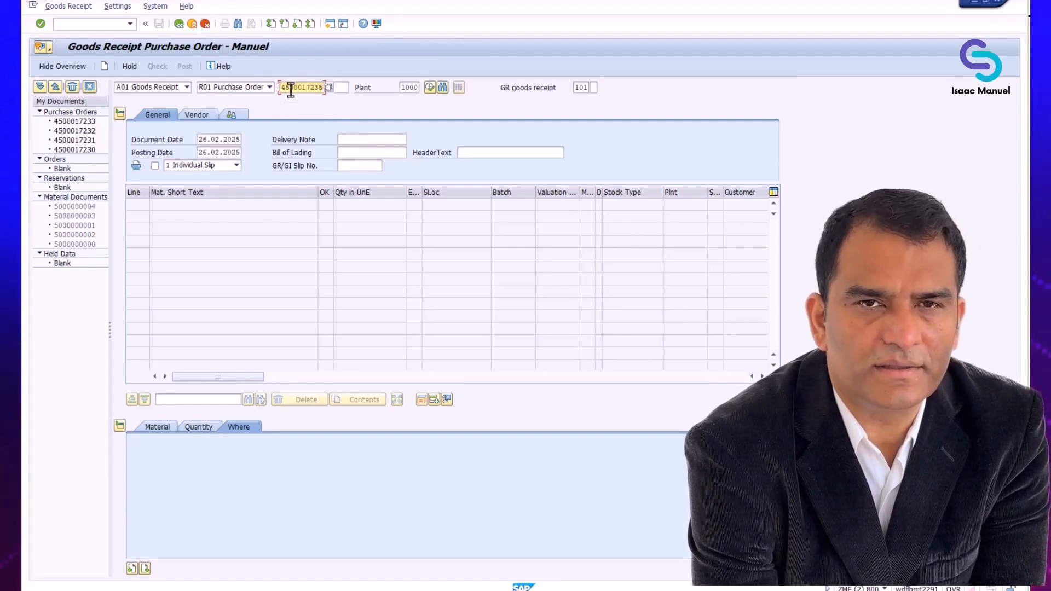
pyautogui.click(429, 88)
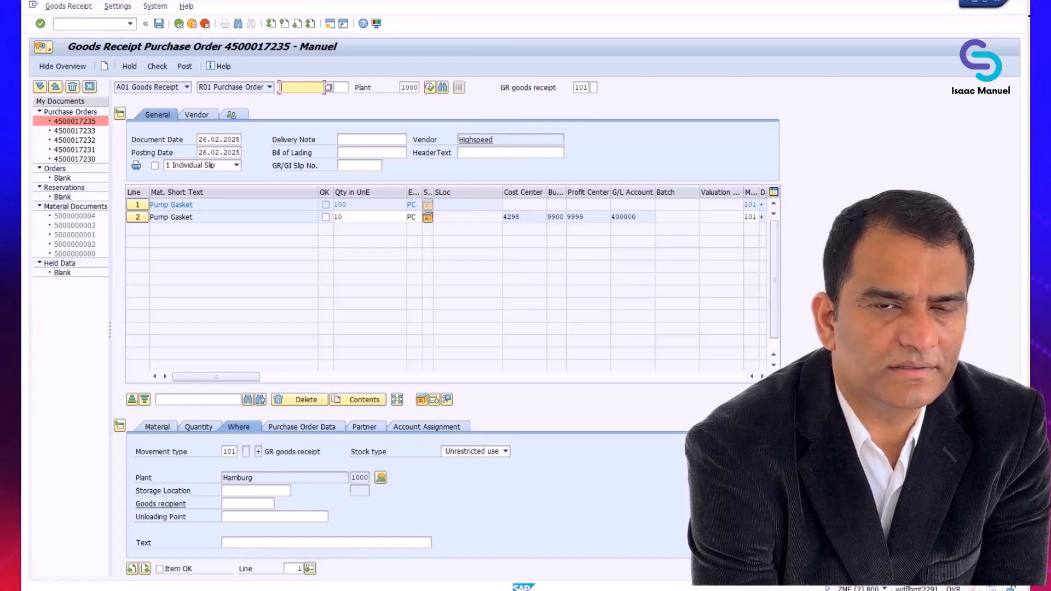
pyautogui.click(370, 140)
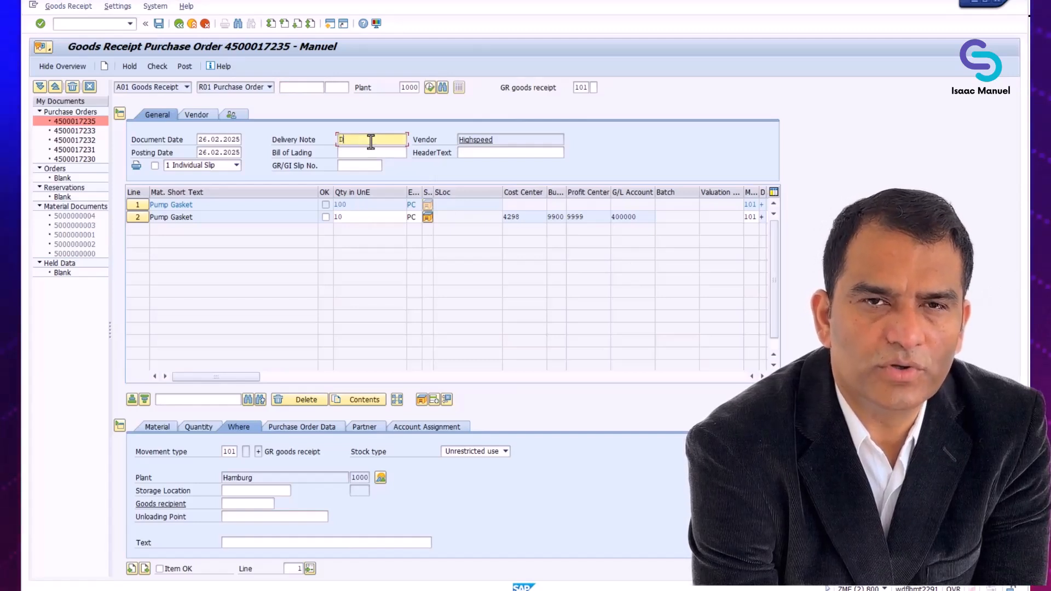
pyautogui.write('DELNOTE')
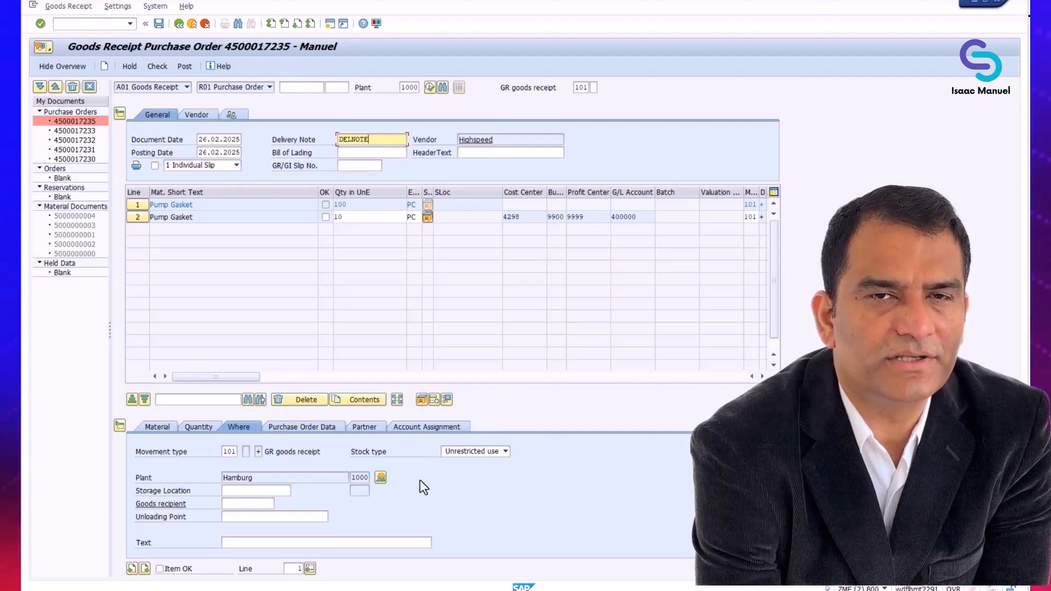
# - Give line 1 Quality inspection stock type and storage location 0001, then mark it OK
pyautogui.click(505, 452)
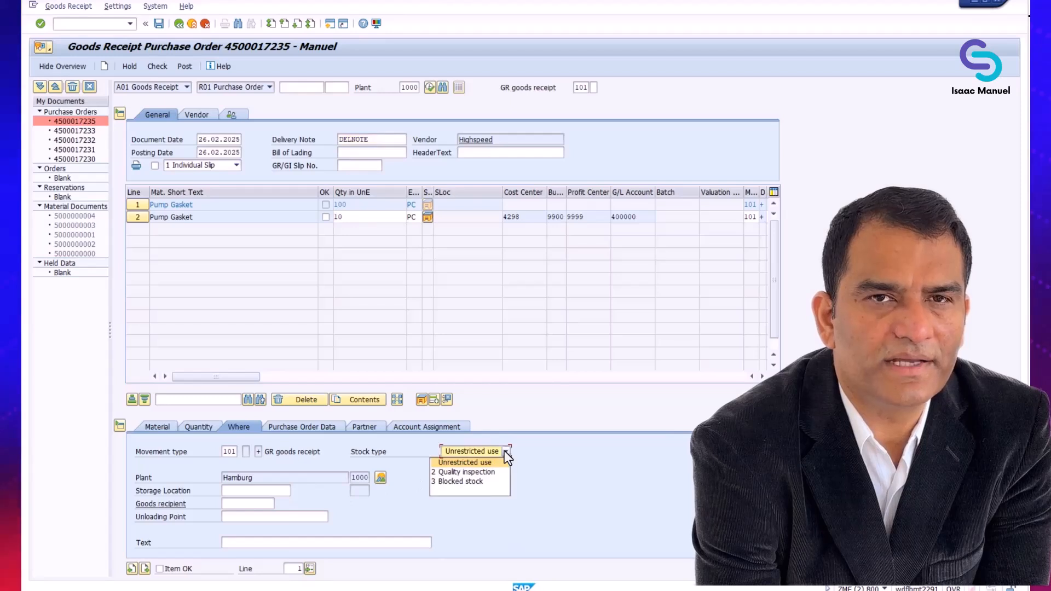
pyautogui.click(491, 470)
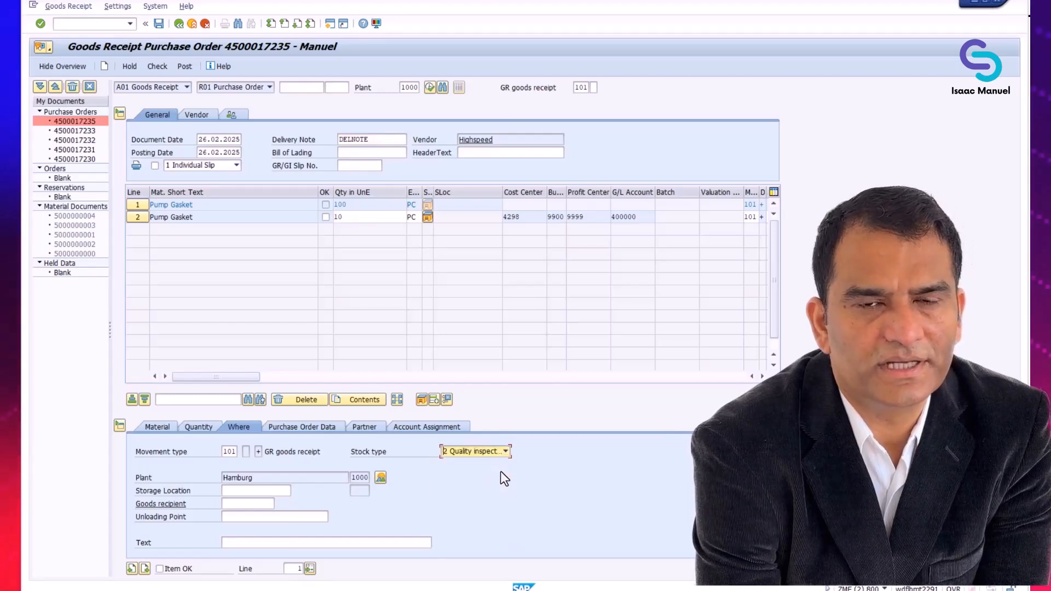
pyautogui.click(285, 493)
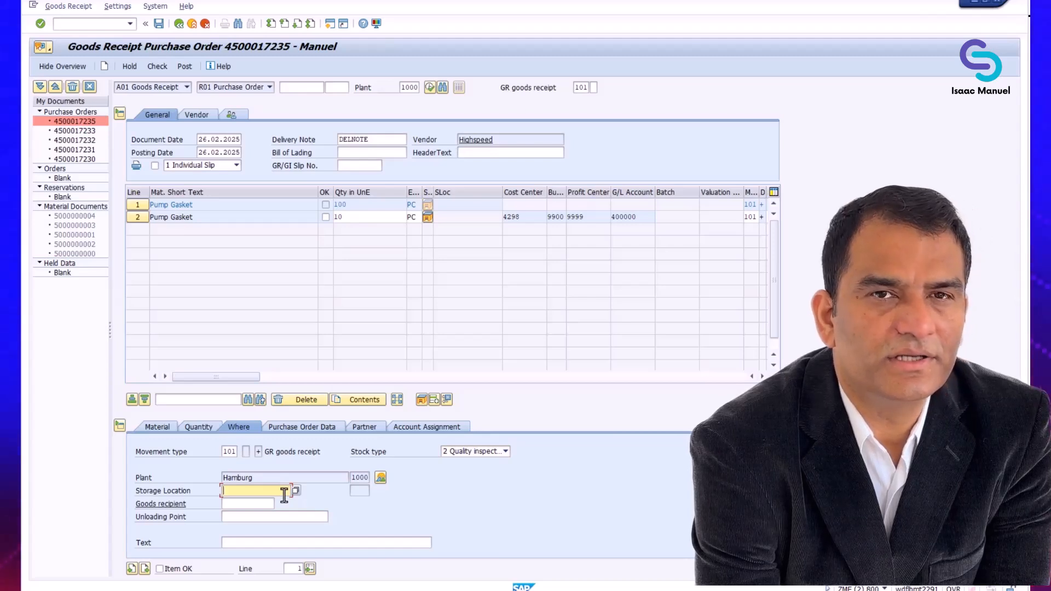
pyautogui.write('000')
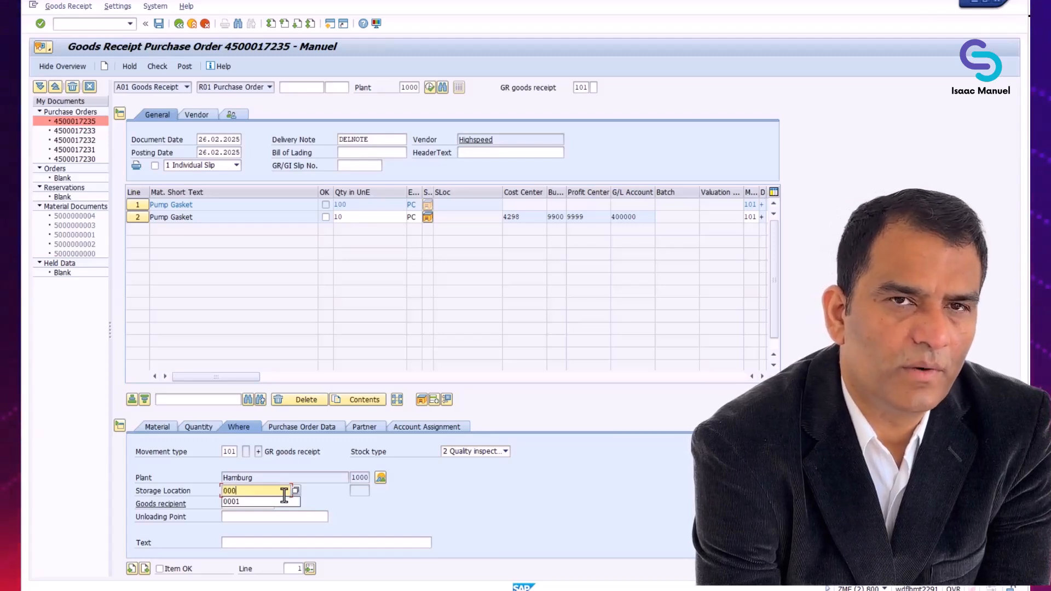
pyautogui.write('1')
pyautogui.press('Tab')
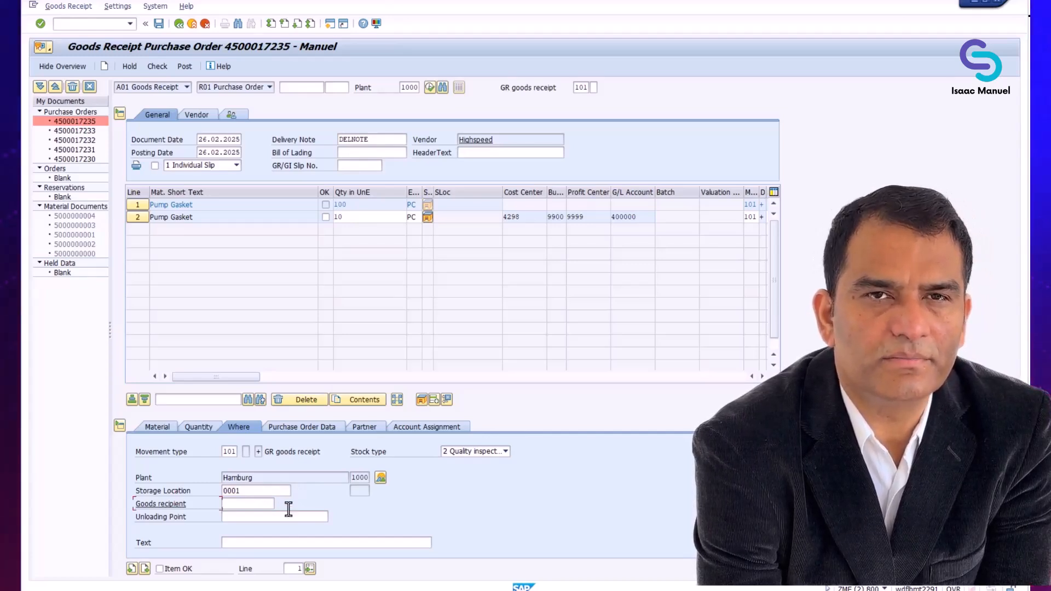
pyautogui.click(173, 569)
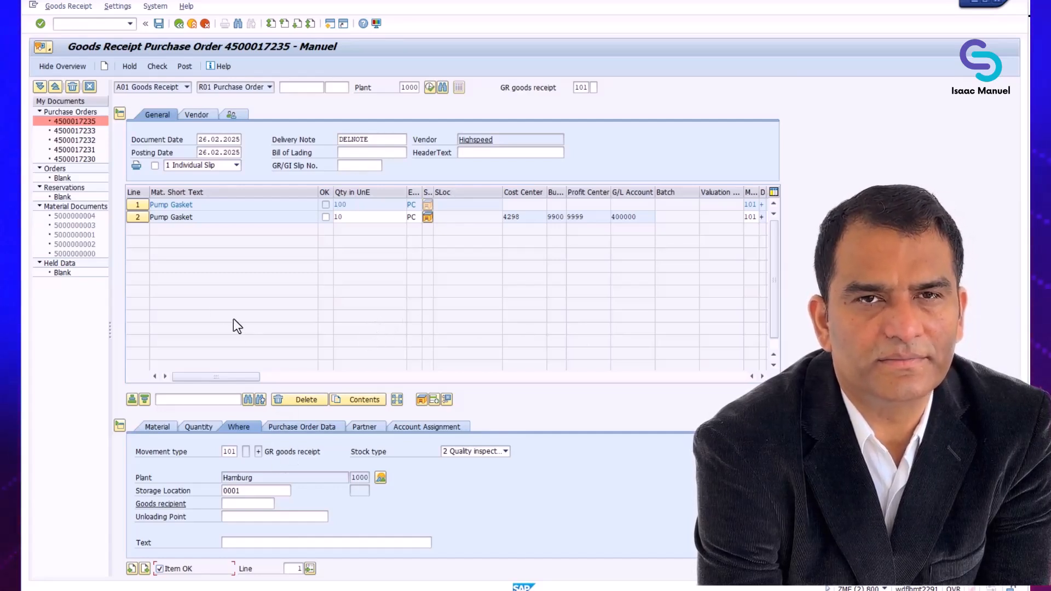
# - Mark line 2 OK, check the receipt past the price-change warning, and post it
pyautogui.click(137, 217)
pyautogui.click(160, 570)
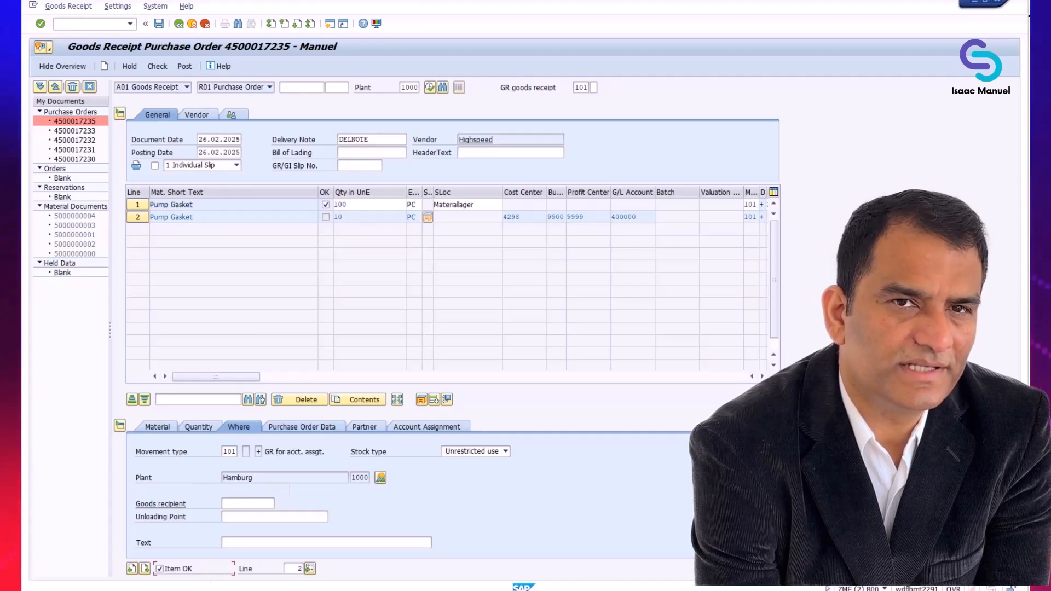
pyautogui.click(158, 66)
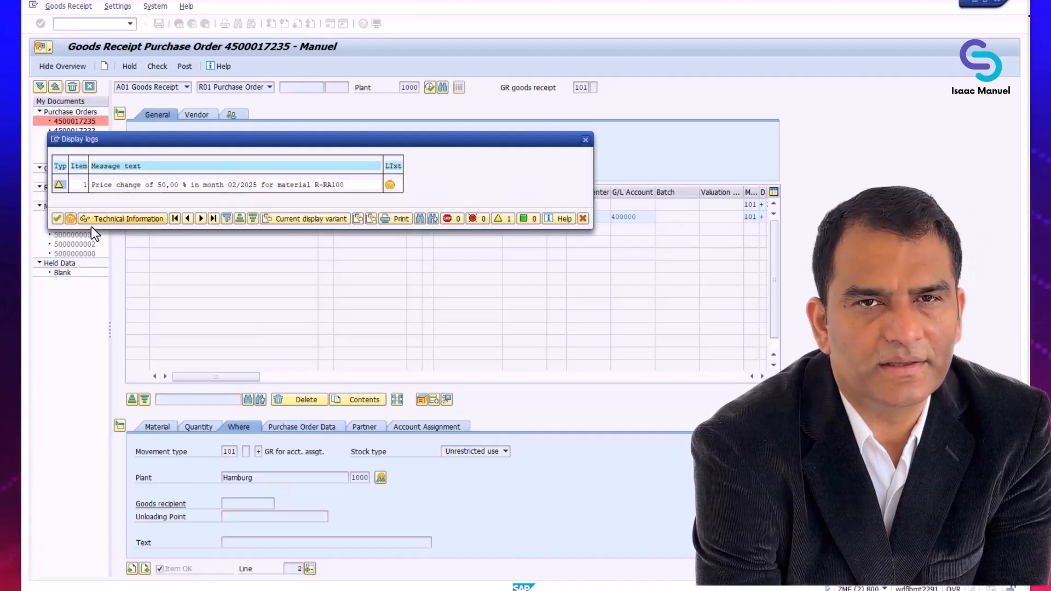
pyautogui.click(57, 218)
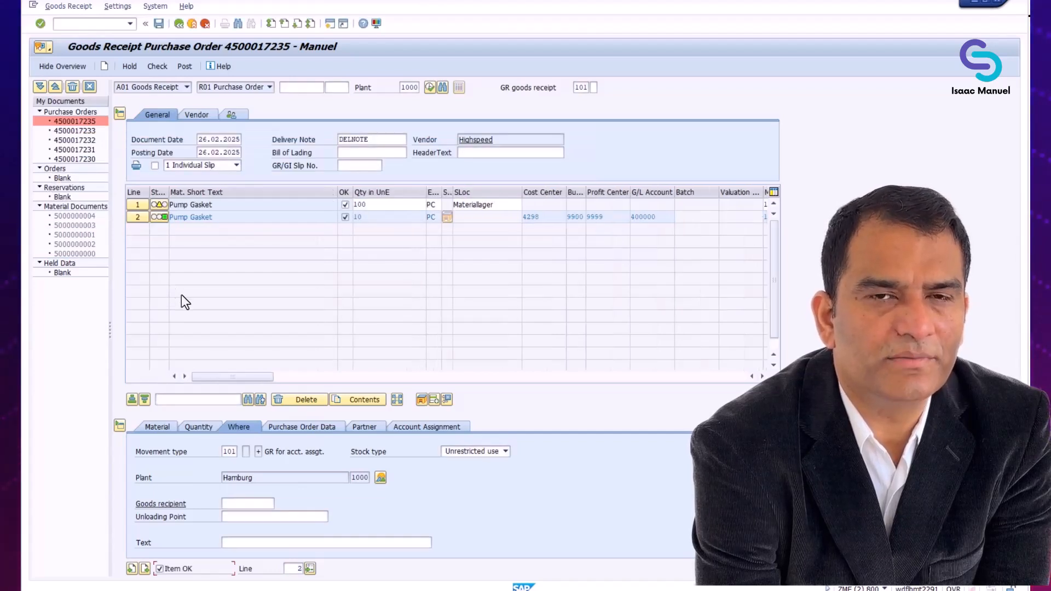
pyautogui.click(138, 205)
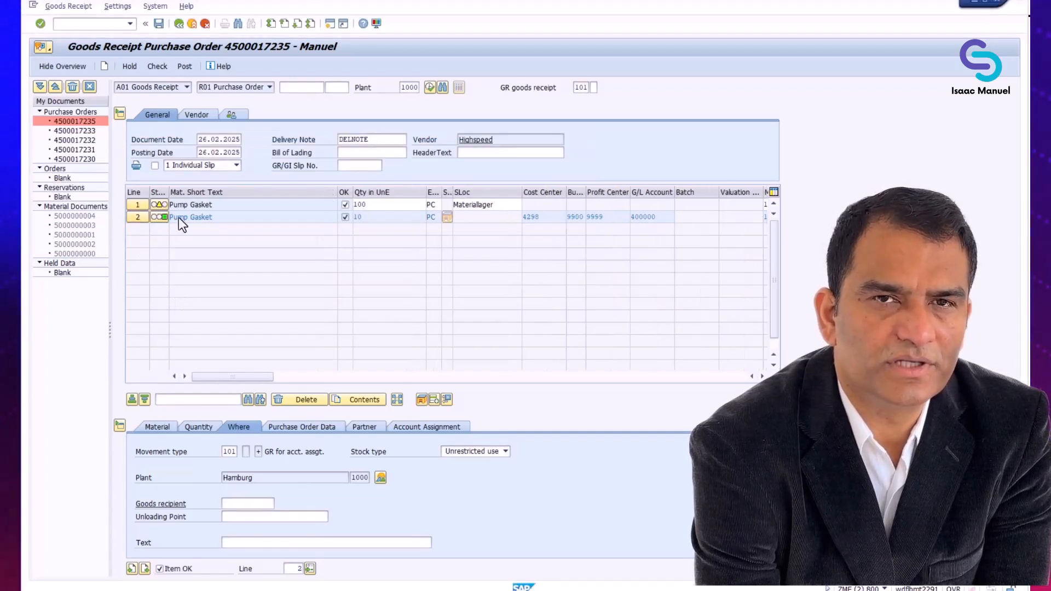
pyautogui.click(158, 66)
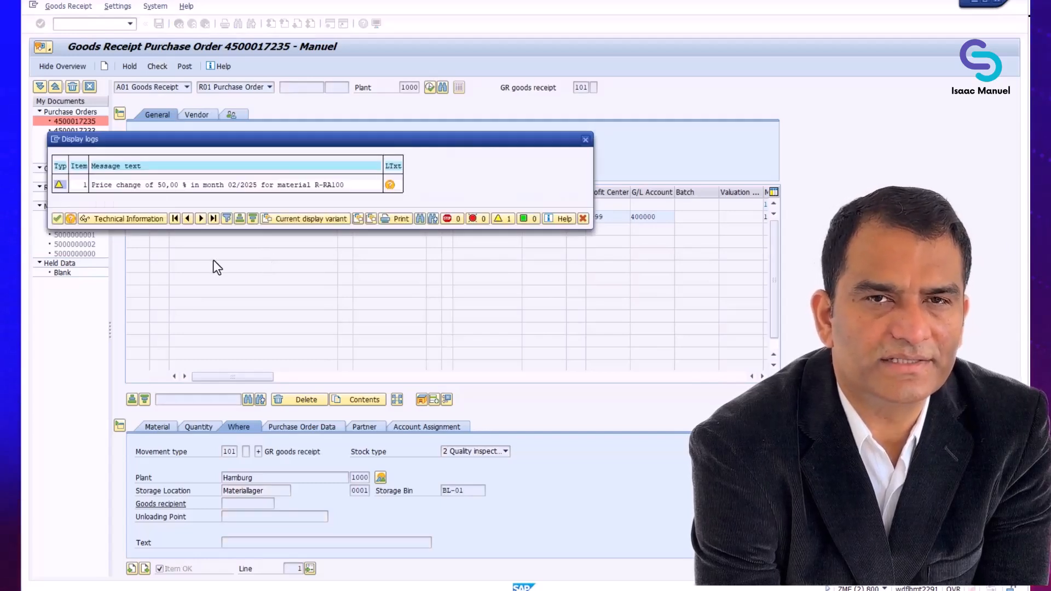
pyautogui.click(57, 219)
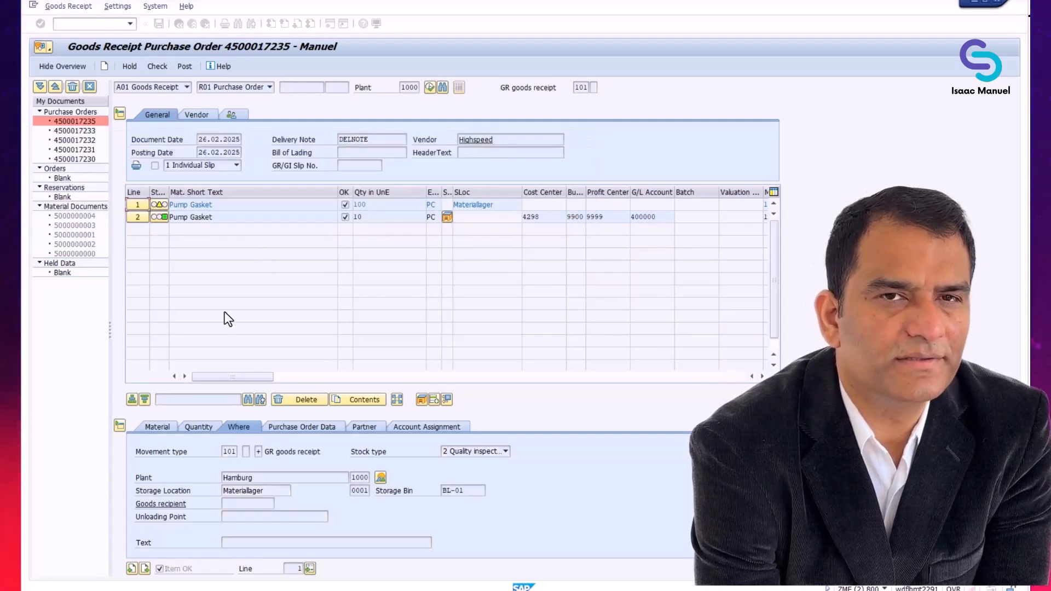
pyautogui.click(185, 66)
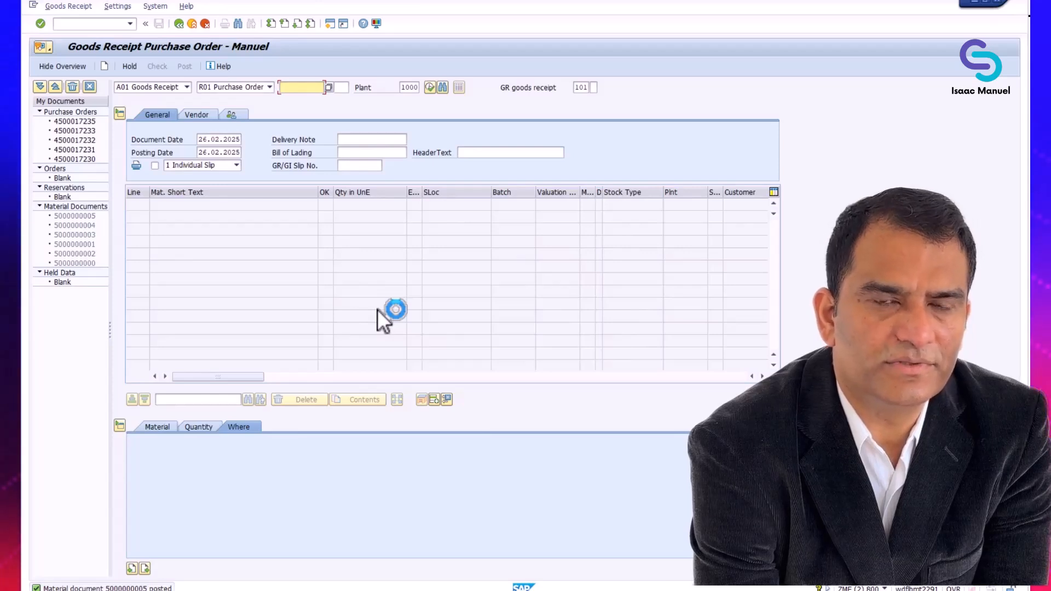
pyautogui.doubleClick(87, 217)
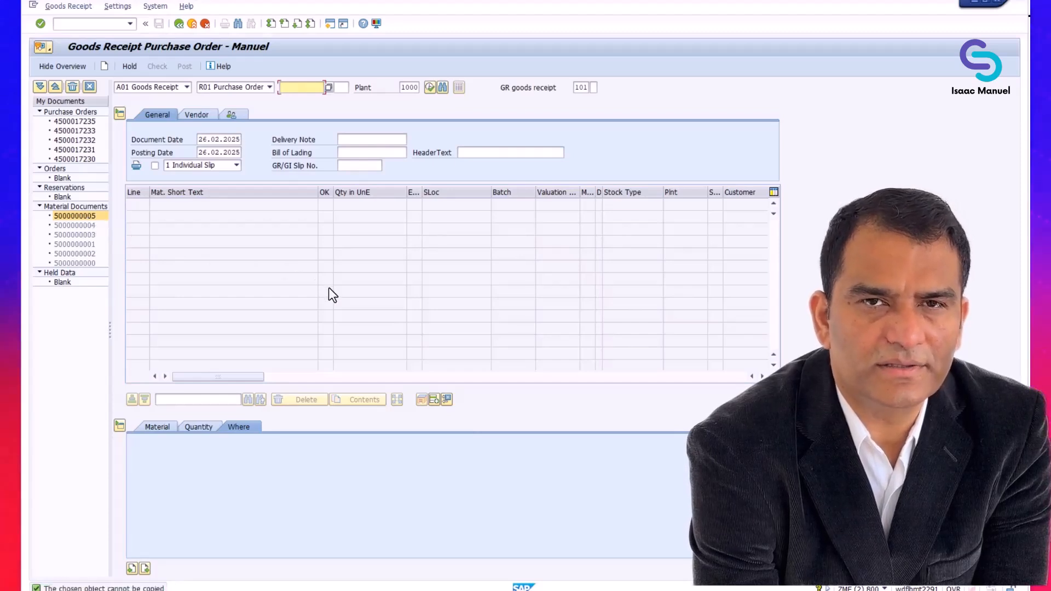
pyautogui.click(185, 89)
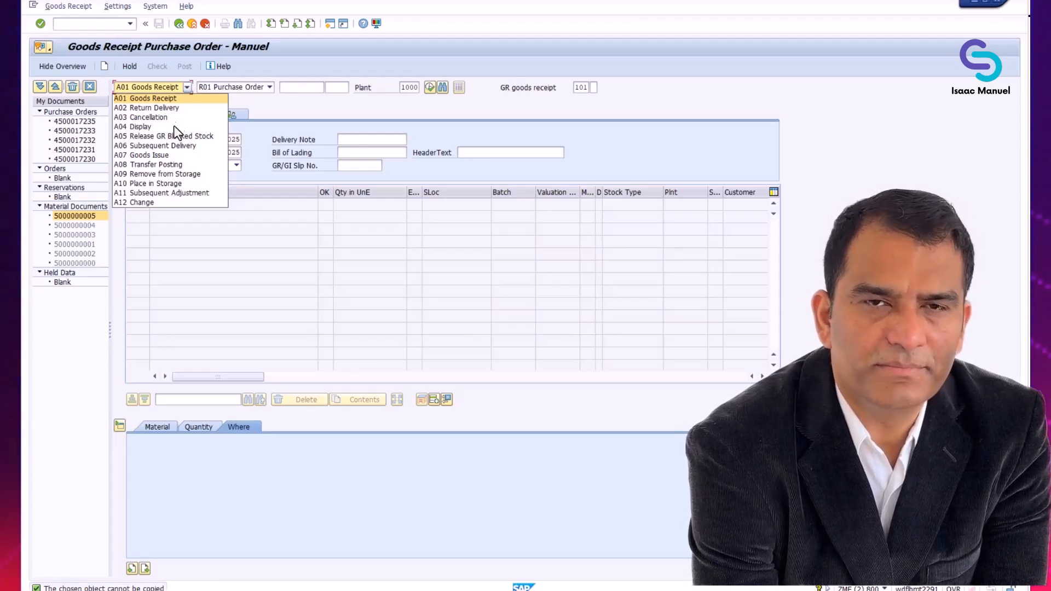
pyautogui.click(174, 124)
pyautogui.click(186, 87)
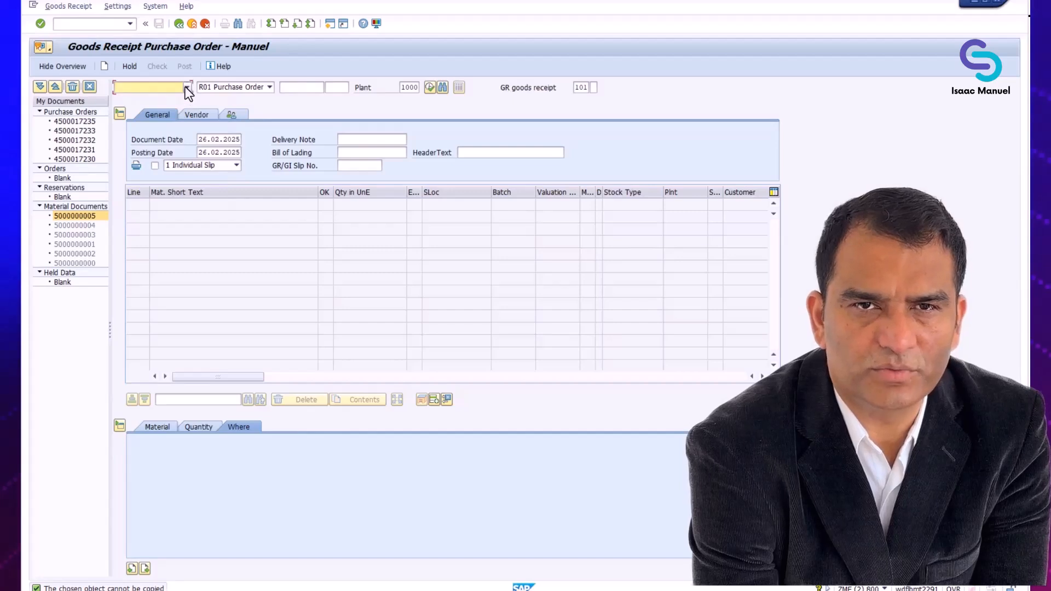
pyautogui.click(161, 124)
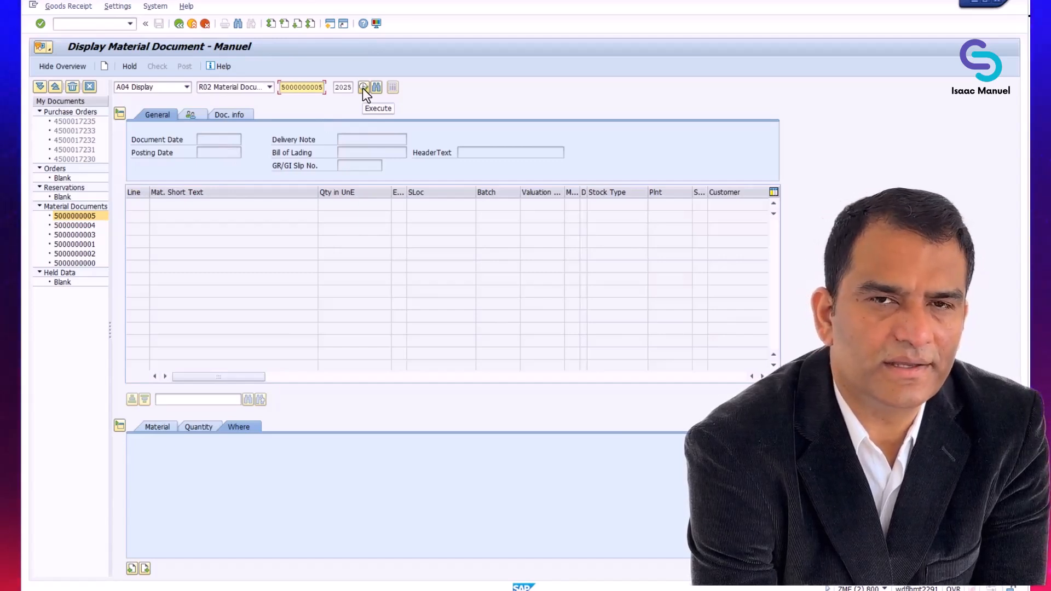
pyautogui.click(362, 87)
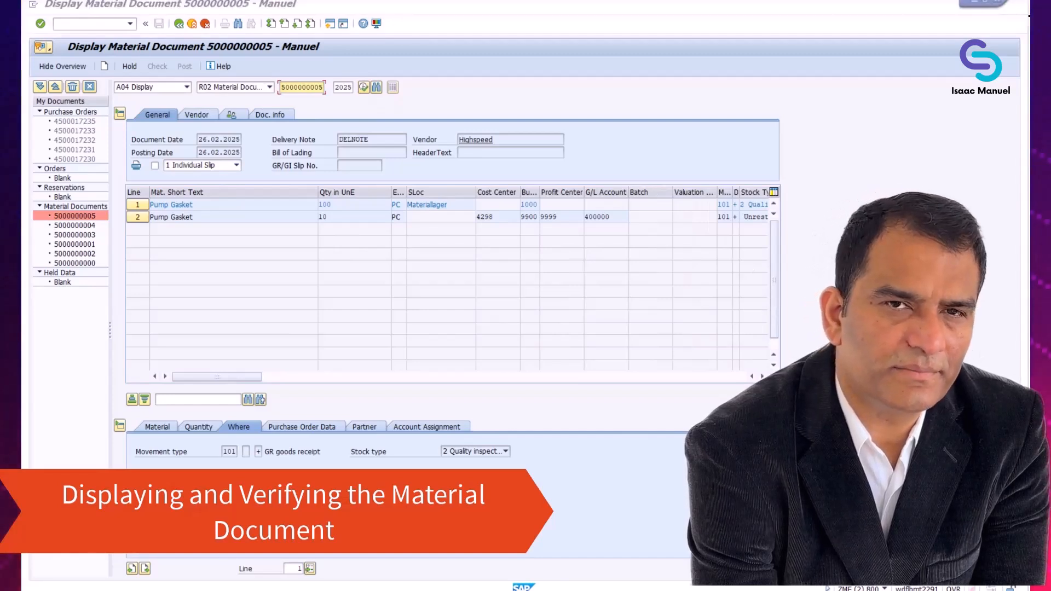
pyautogui.click(275, 117)
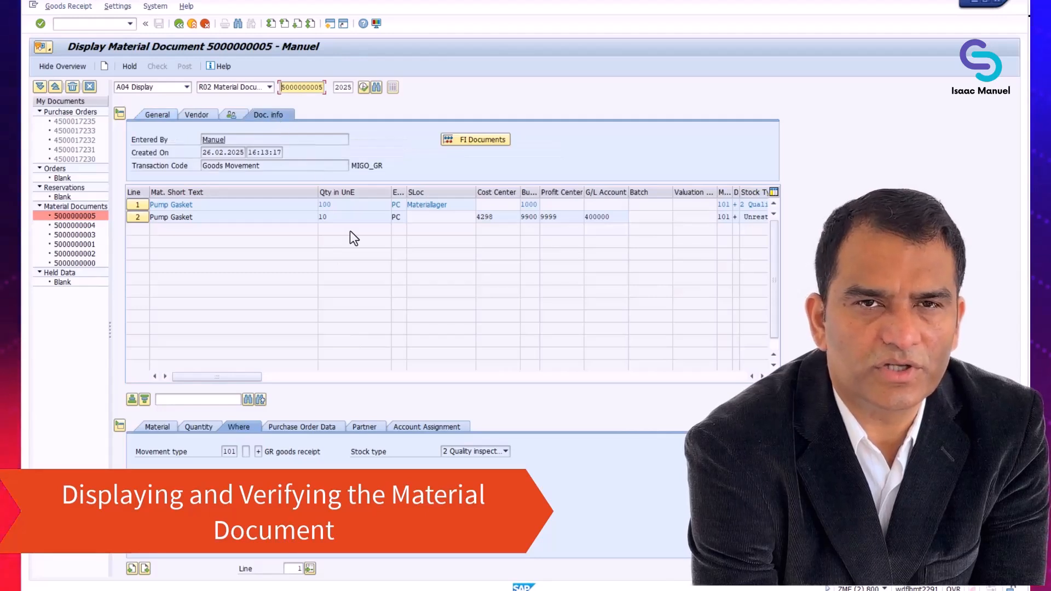
pyautogui.click(502, 139)
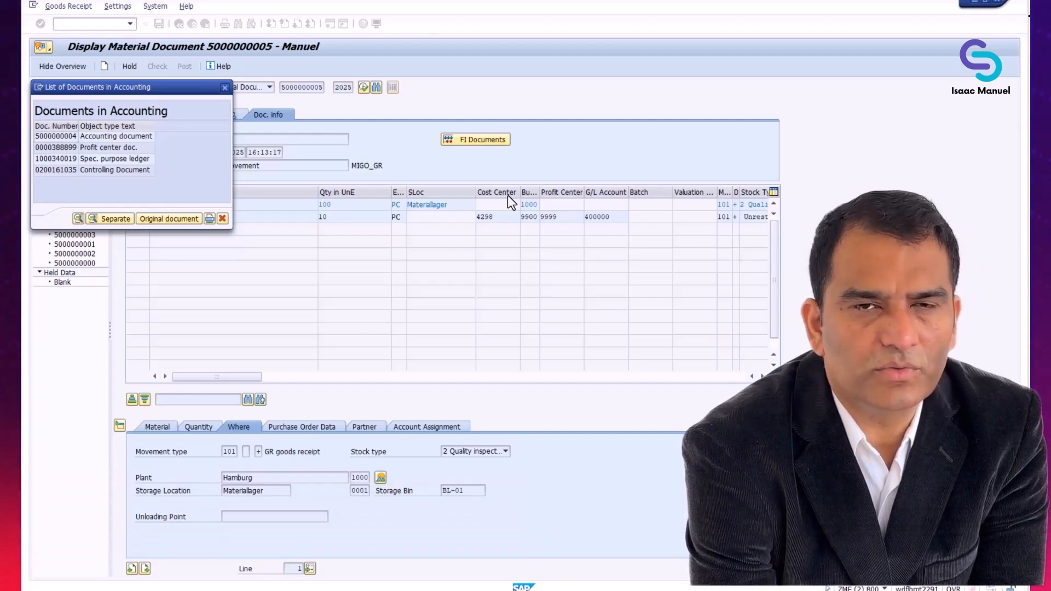
pyautogui.press('Escape')
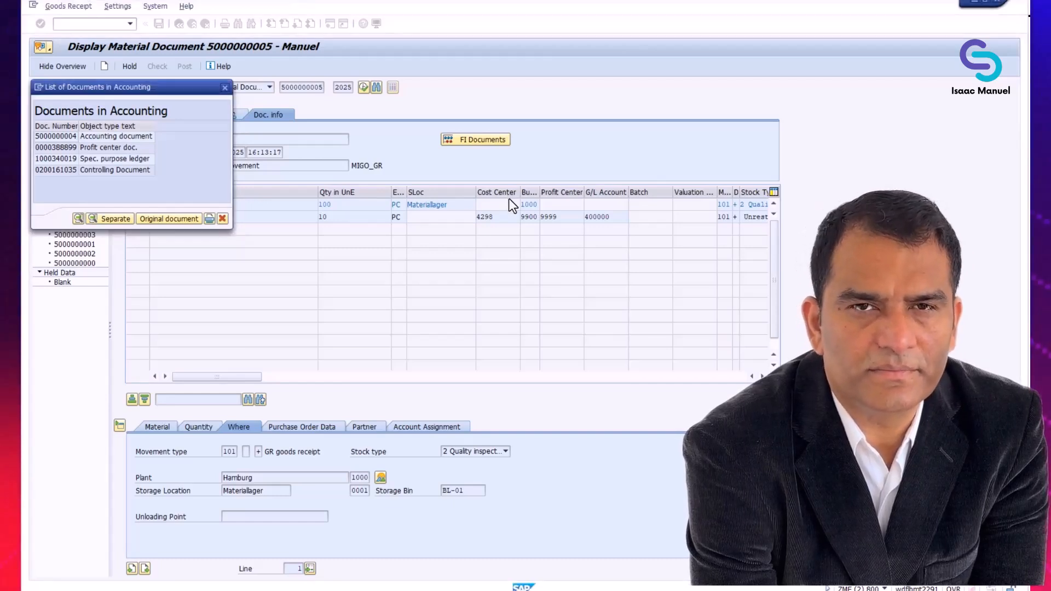
pyautogui.click(101, 137)
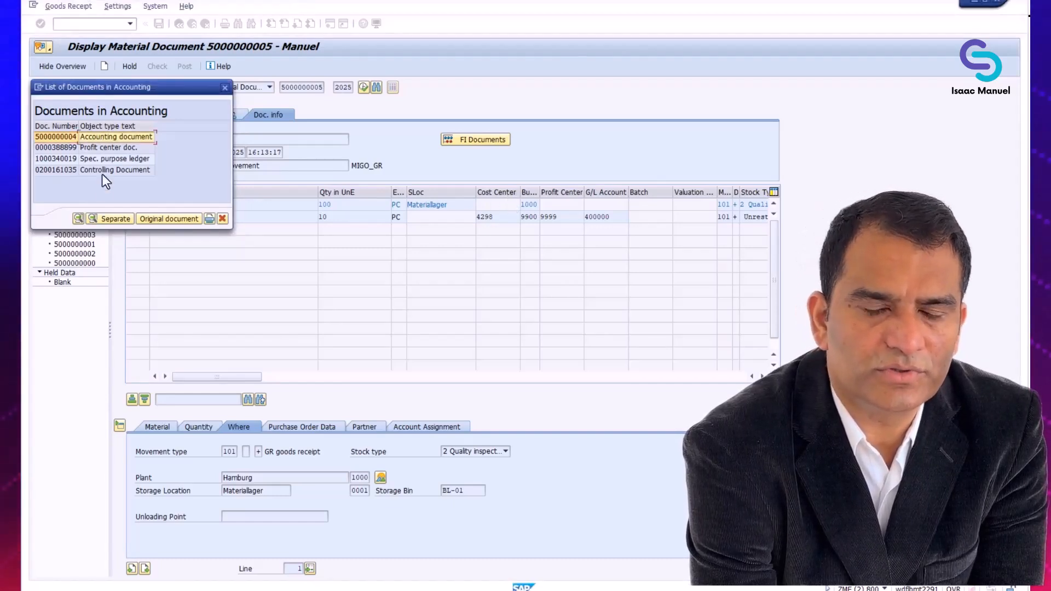
pyautogui.click(80, 218)
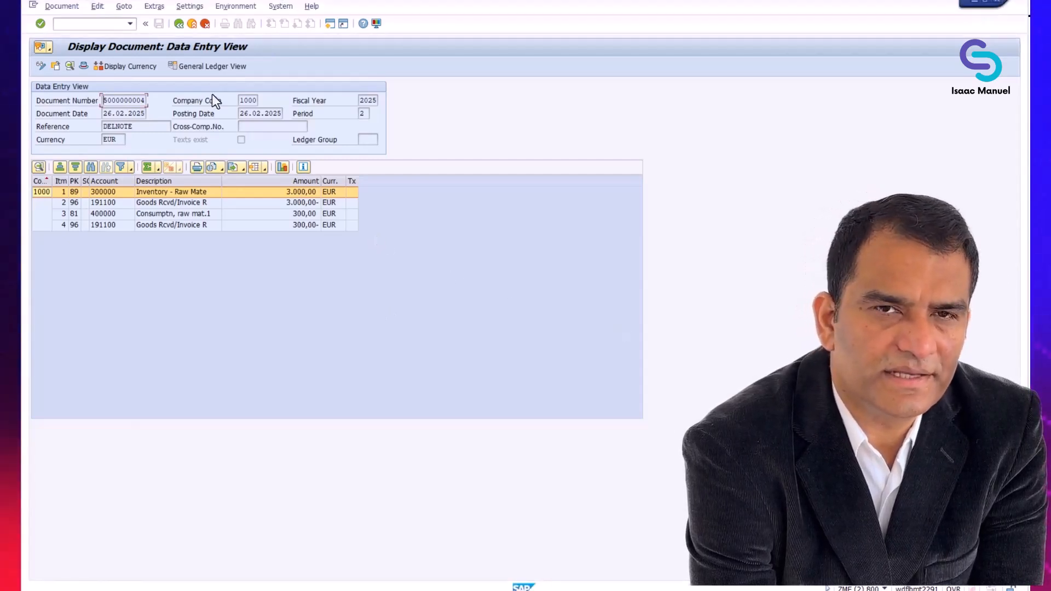
pyautogui.click(178, 25)
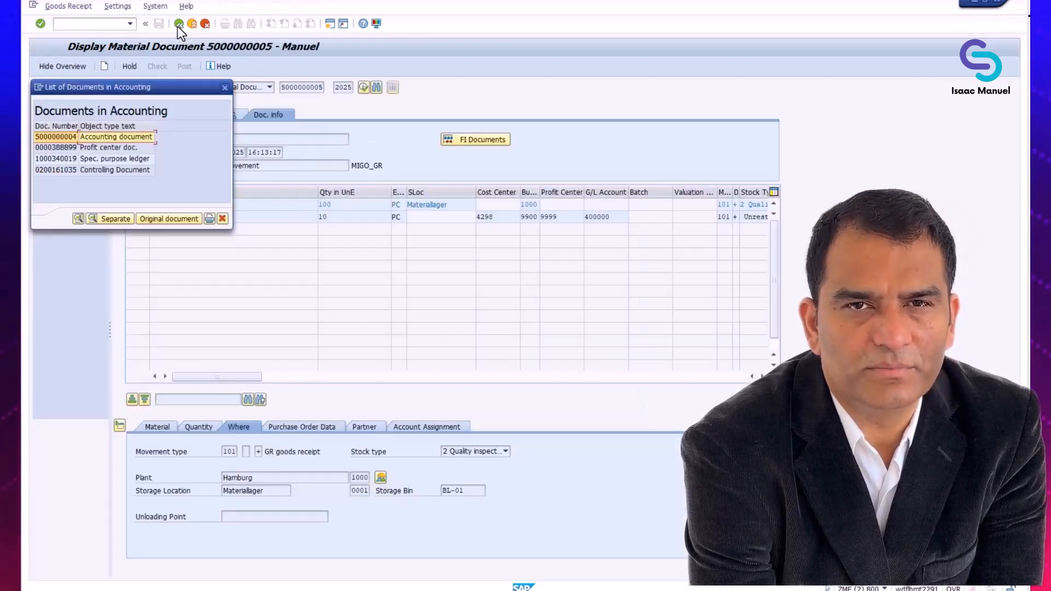
pyautogui.click(223, 219)
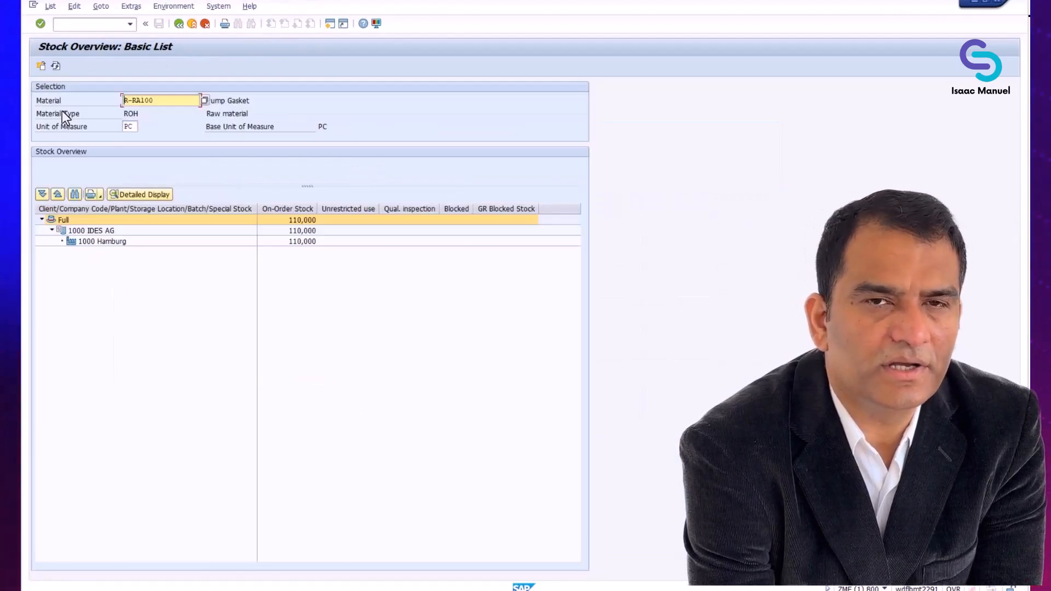
# - Refresh the R-RA100 stock overview to show 100,000 PC in quality inspection
pyautogui.click(56, 65)
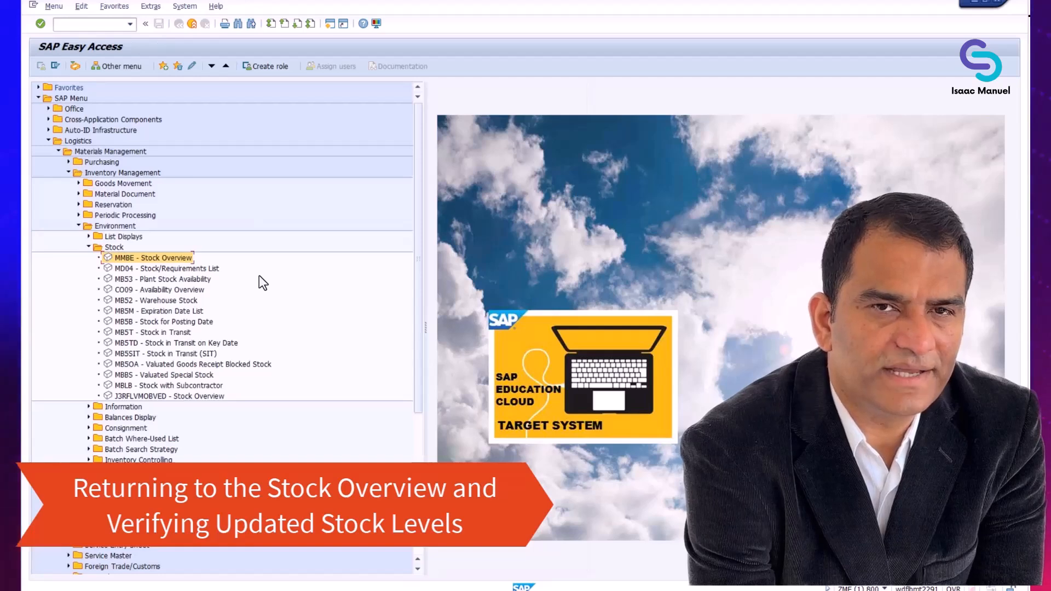
pyautogui.click(67, 162)
pyautogui.click(78, 173)
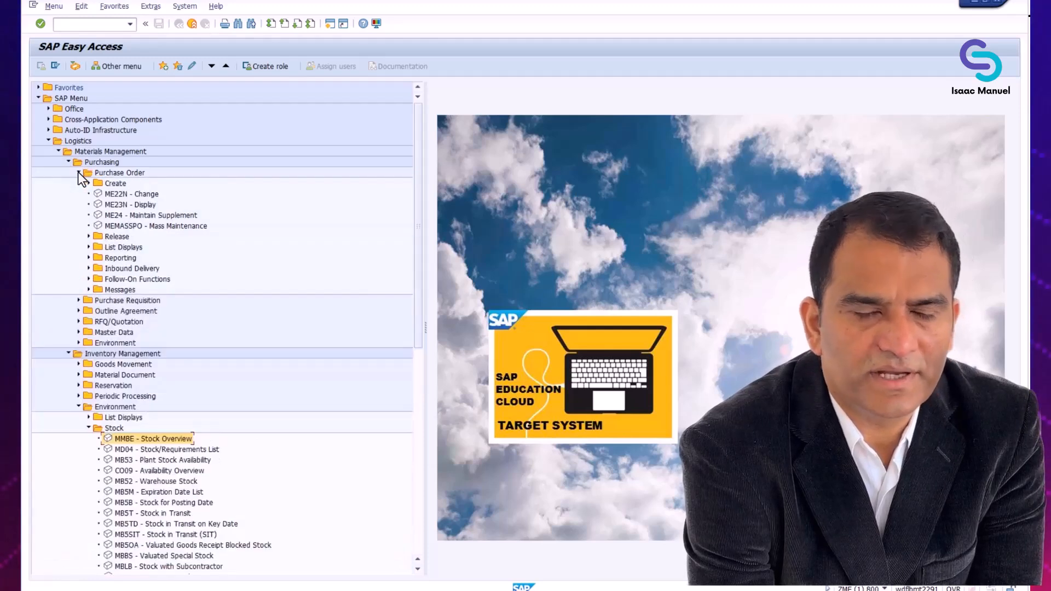
pyautogui.click(145, 207)
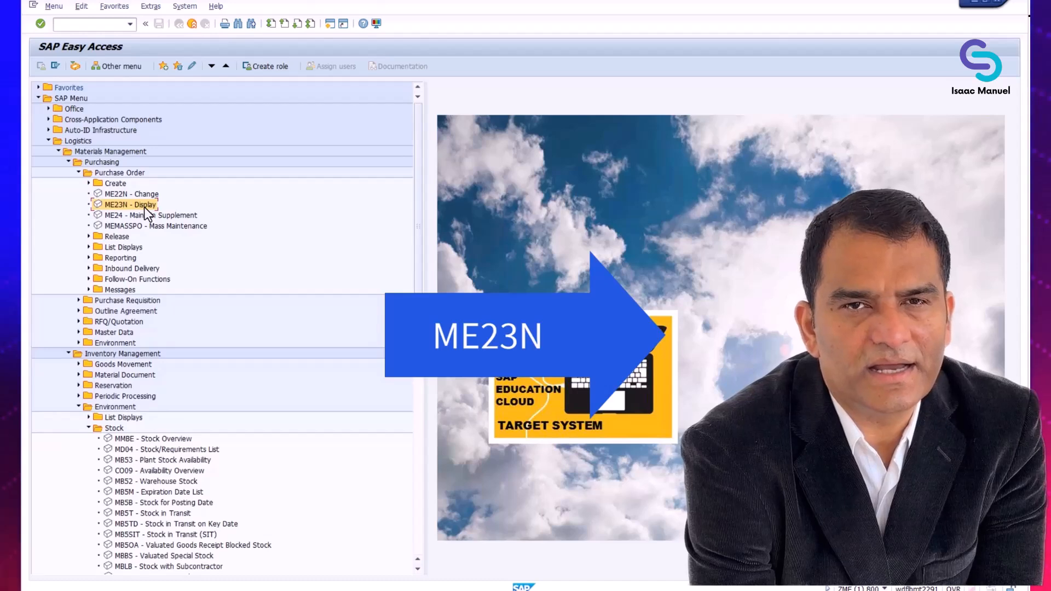
pyautogui.doubleClick(144, 207)
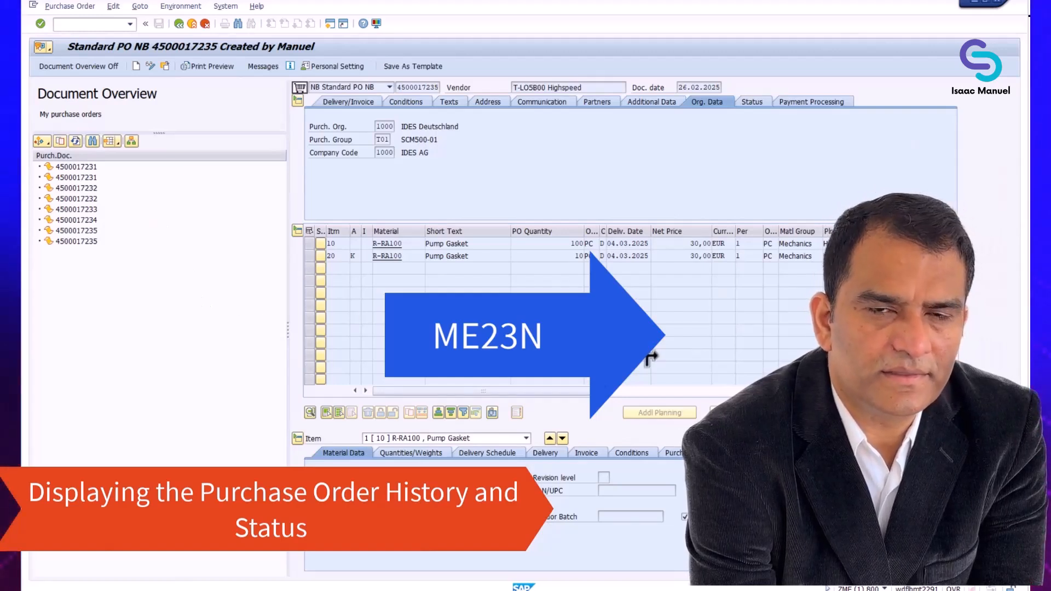
pyautogui.click(752, 104)
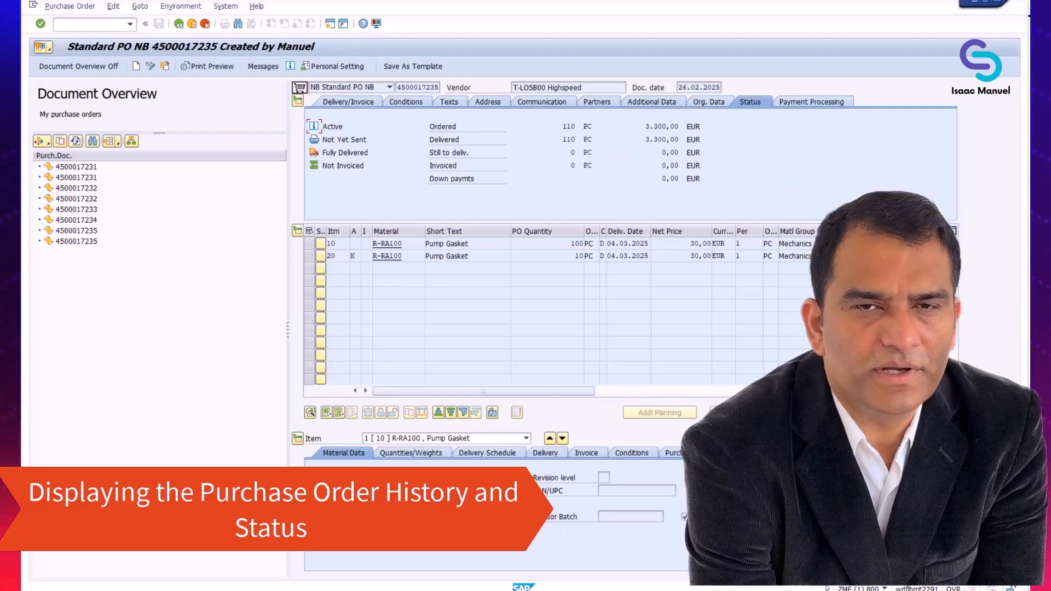
pyautogui.click(700, 453)
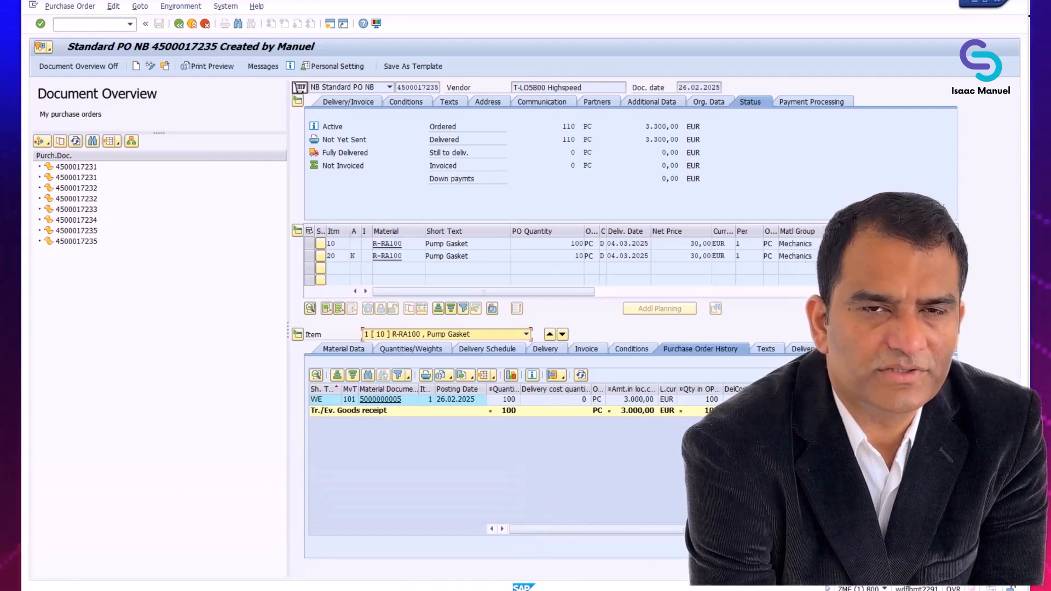
pyautogui.click(526, 334)
pyautogui.click(427, 355)
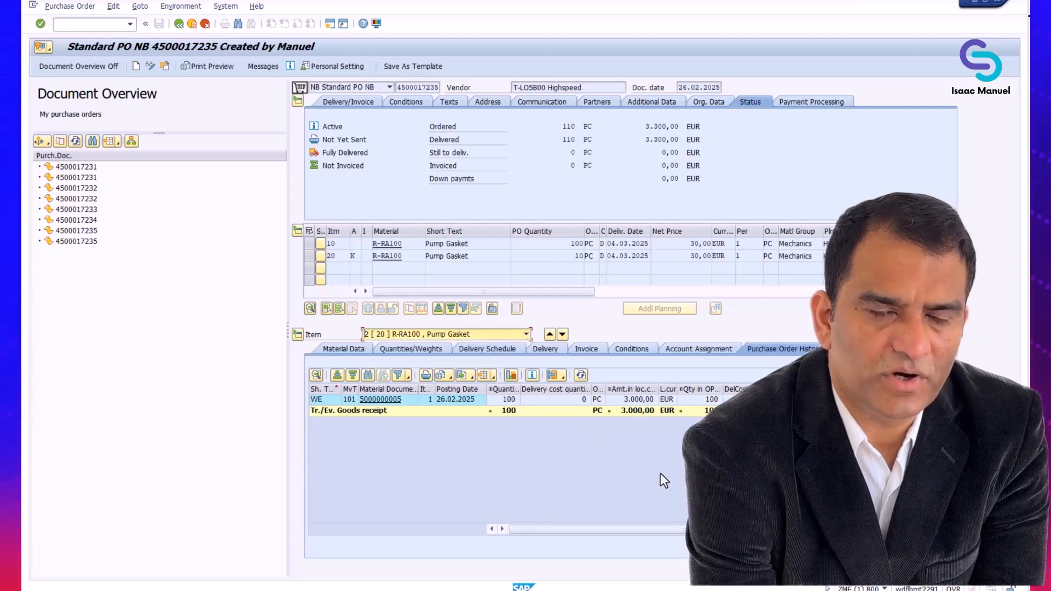